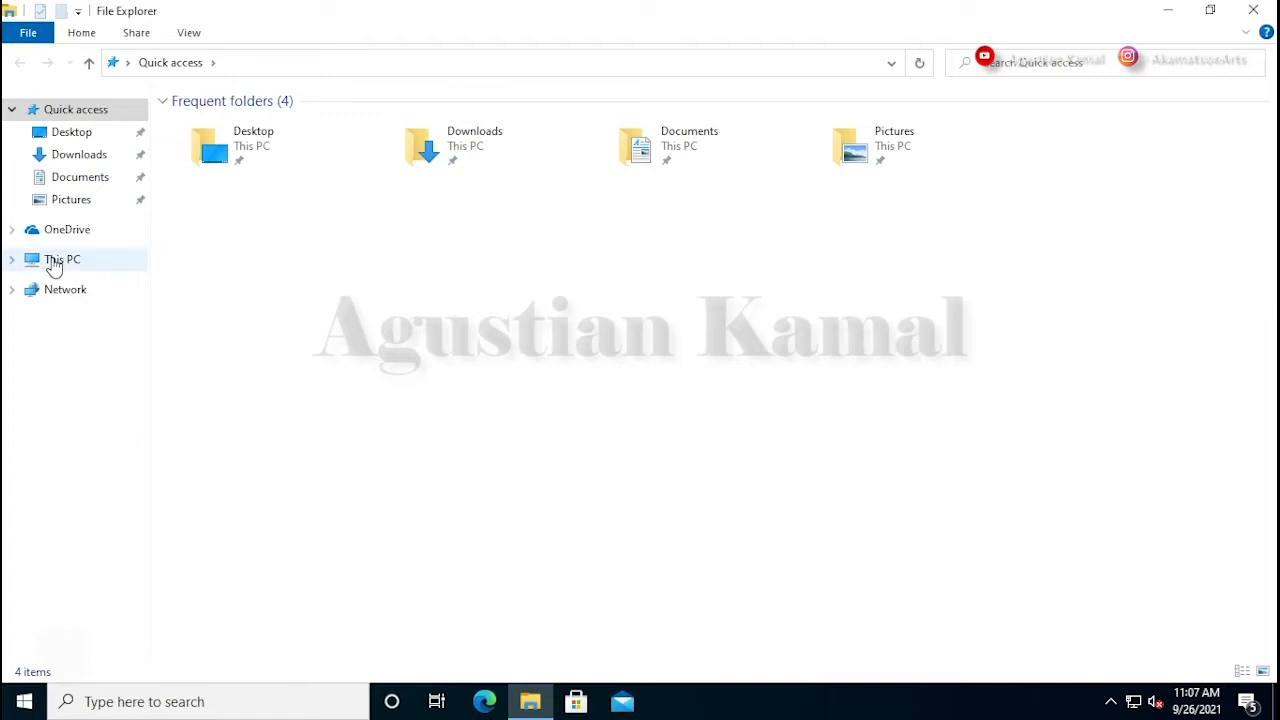
Open Computer Management for This PC and display Disk Management.
right_click(52, 262)
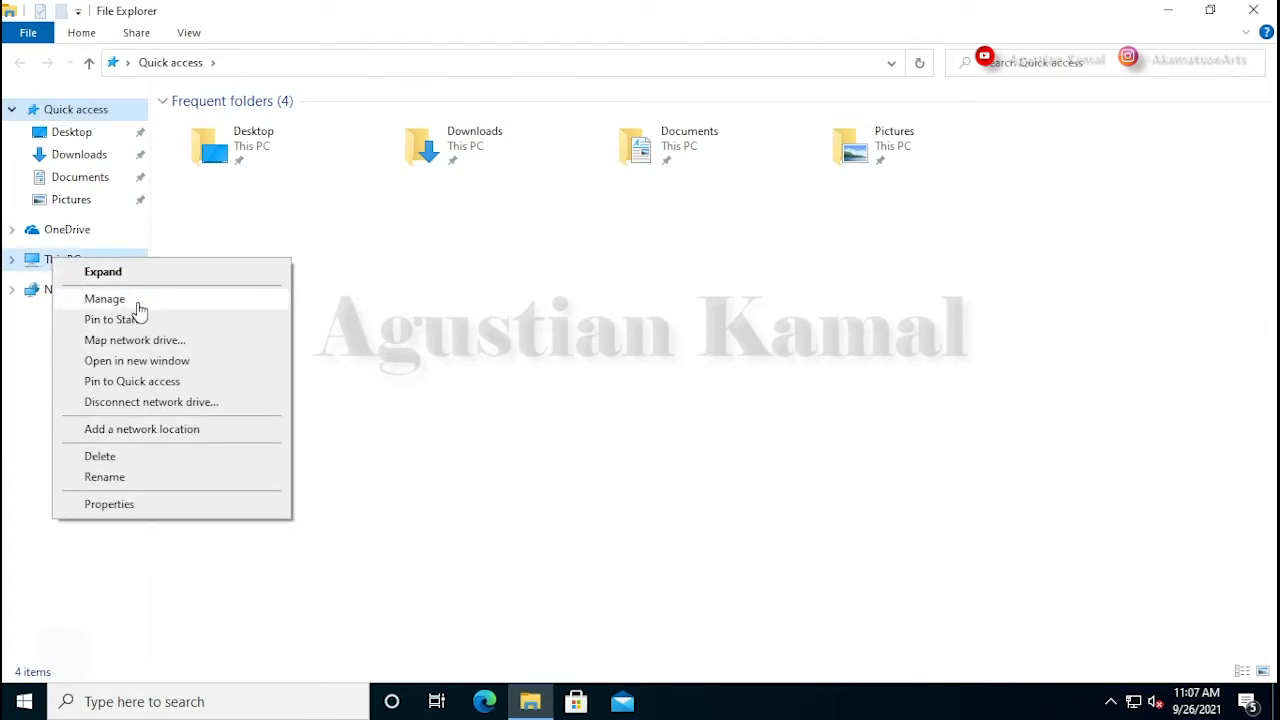
left_click(136, 300)
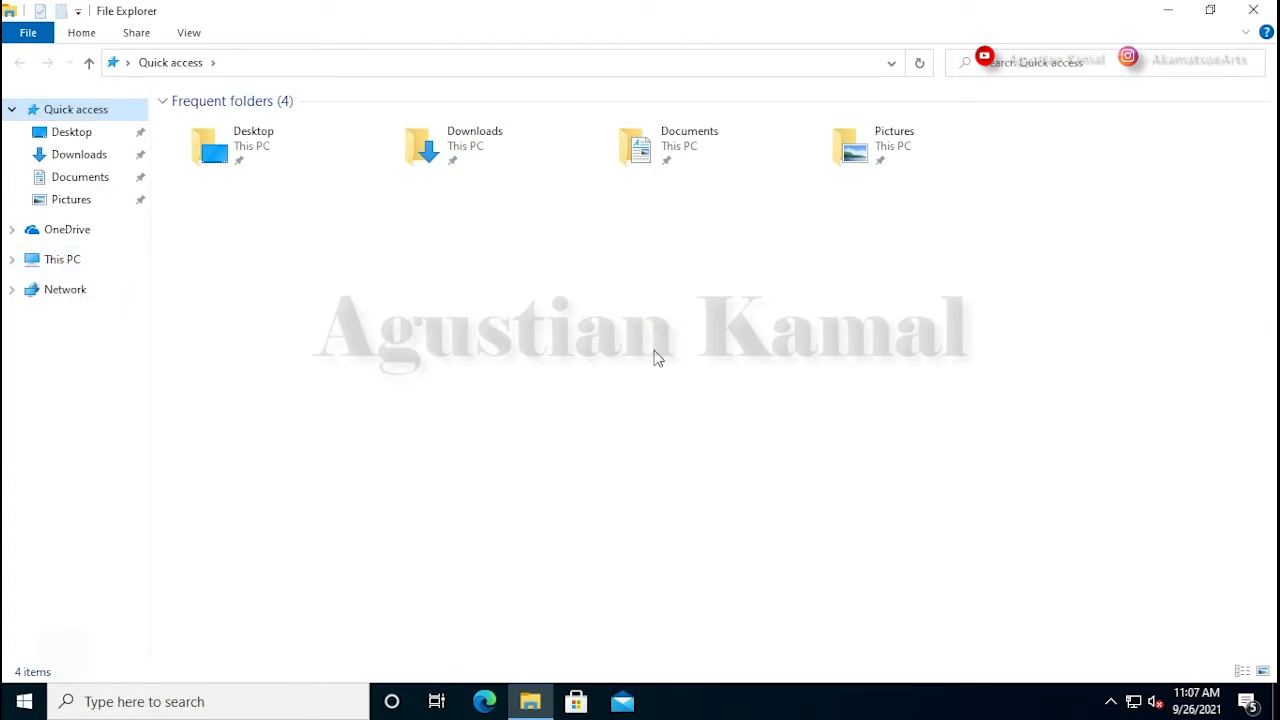
left_click(880, 28)
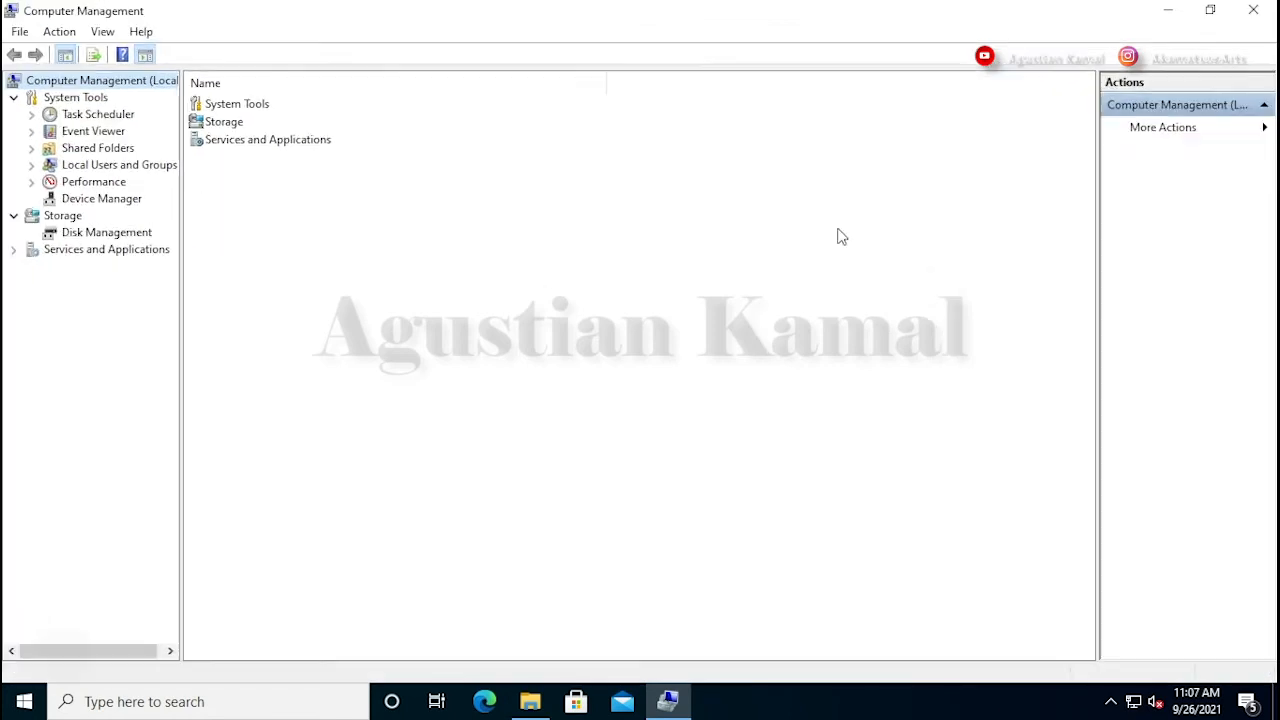
left_click(110, 232)
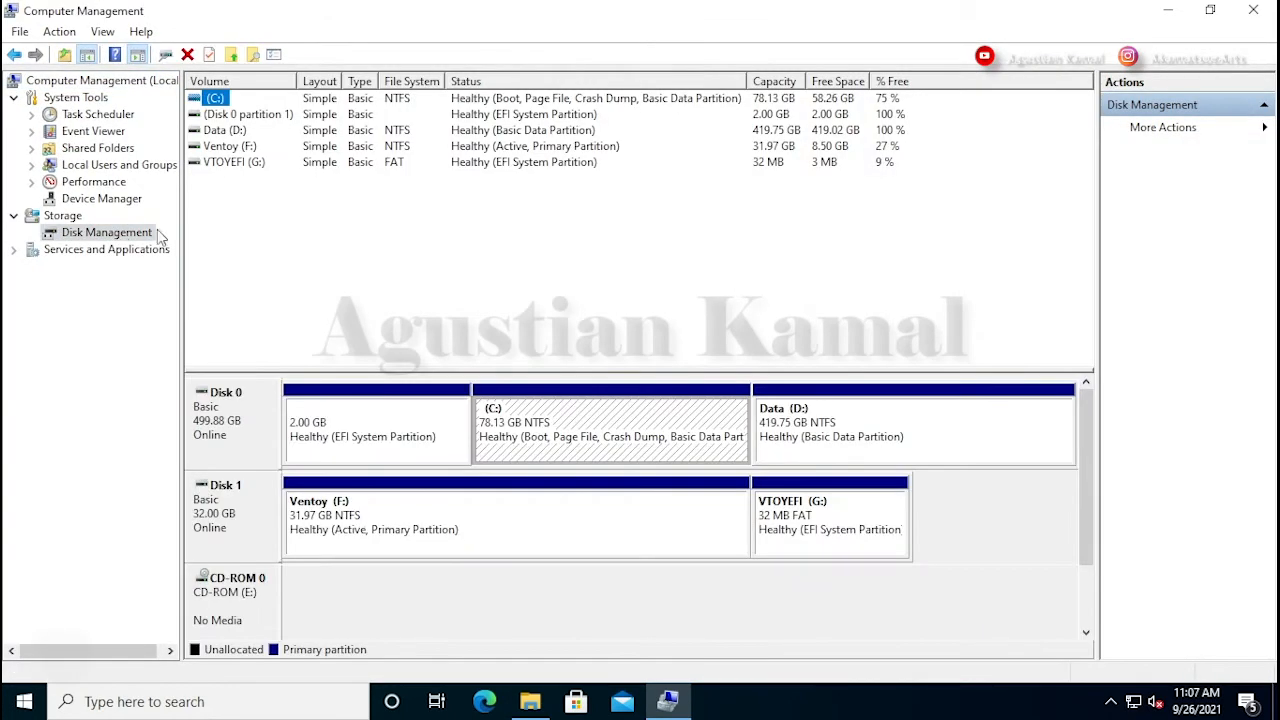
Shrink the Data (D:) volume by 102400 MB and close Computer Management.
left_click(976, 428)
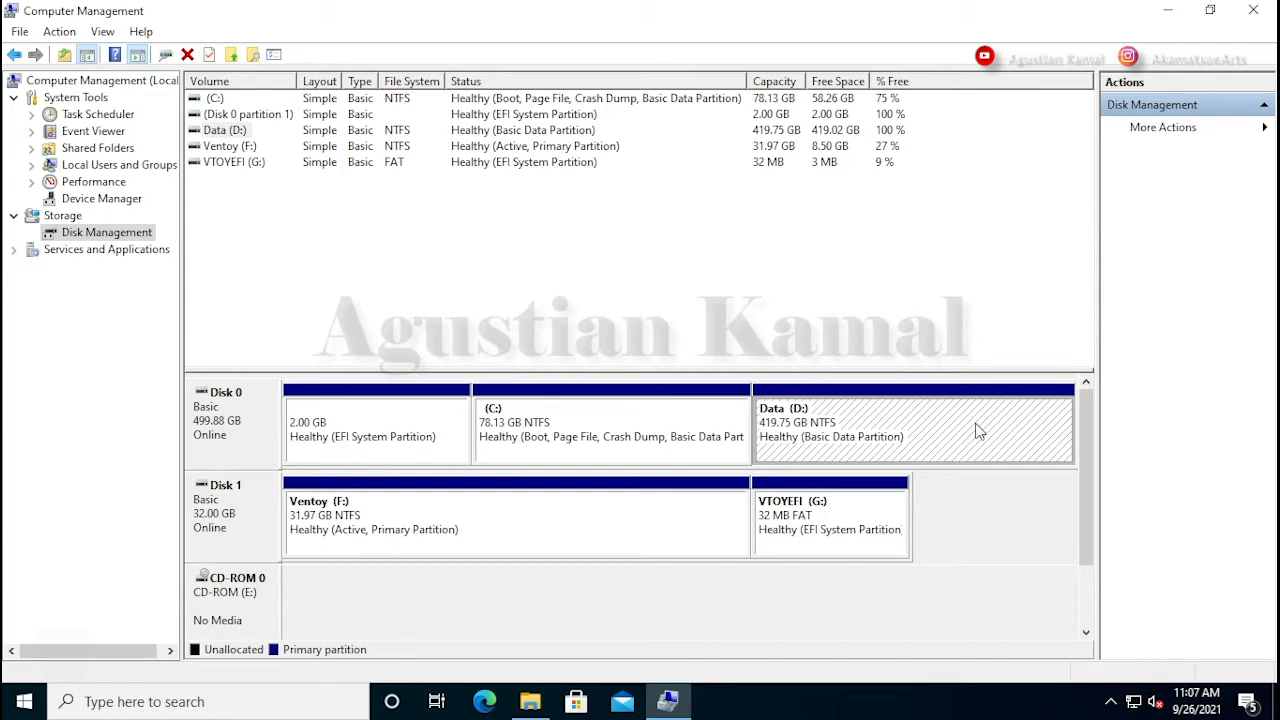
right_click(904, 425)
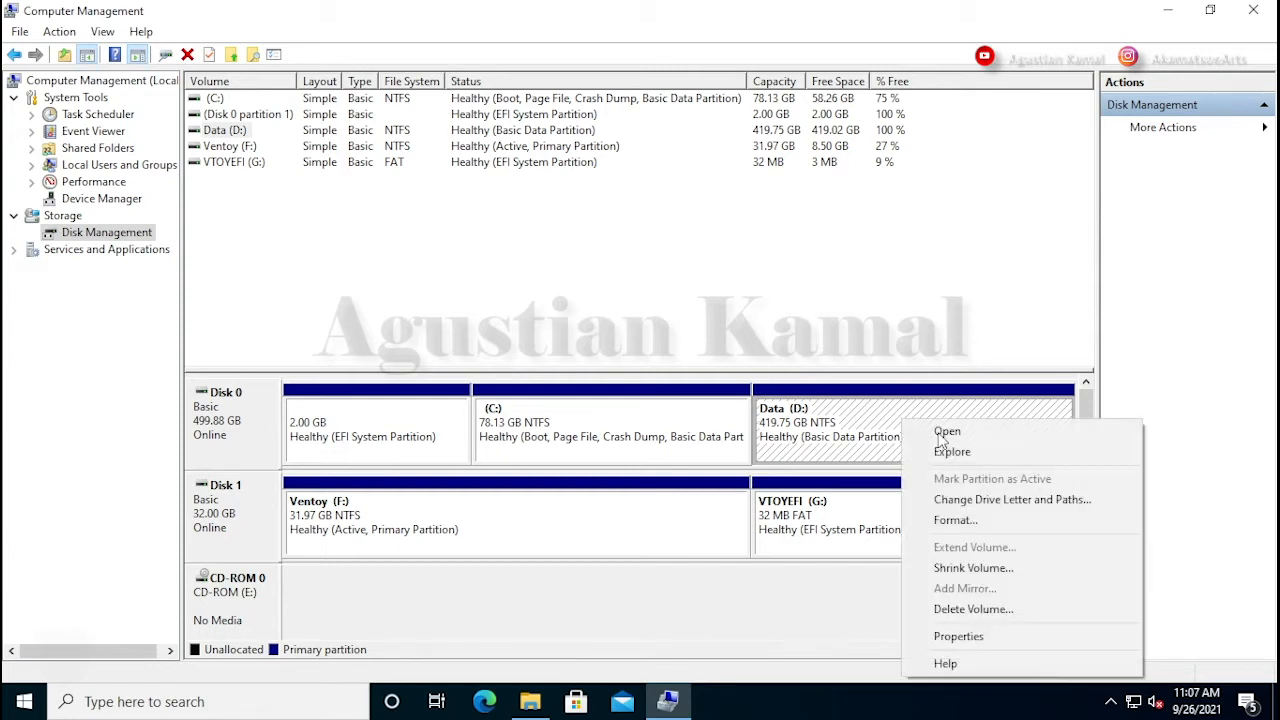
left_click(1008, 568)
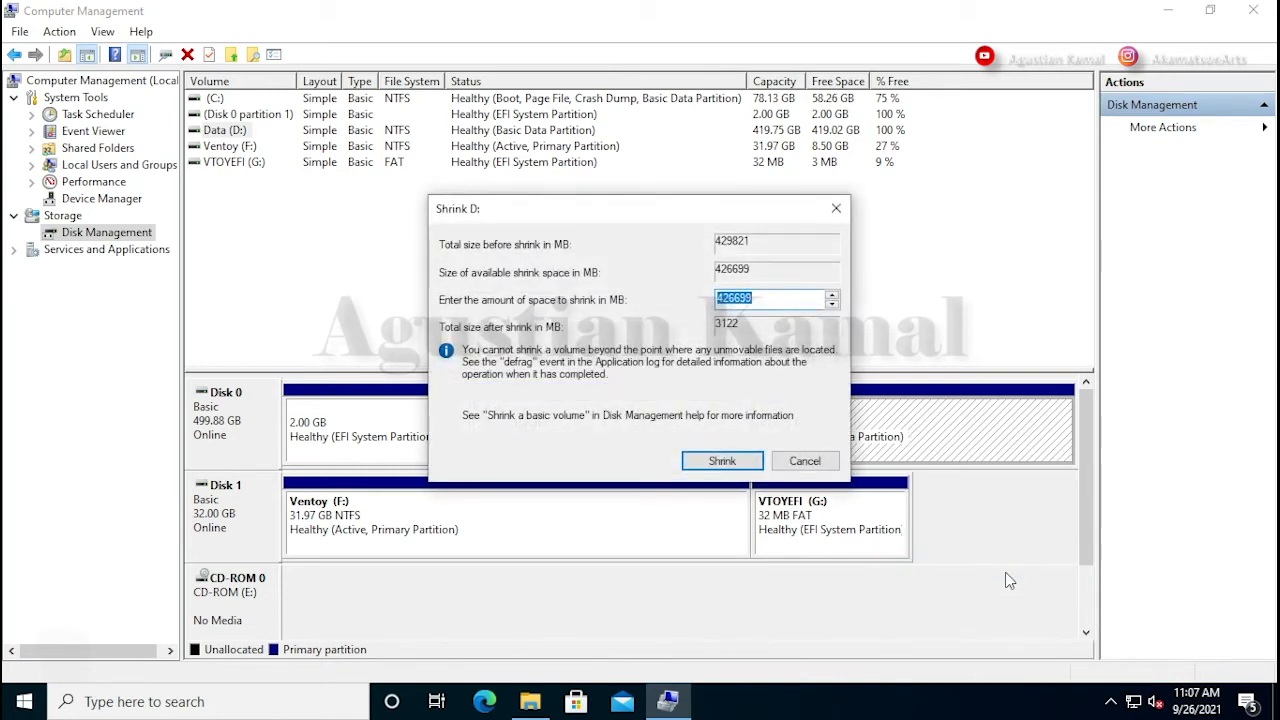
left_click(780, 299)
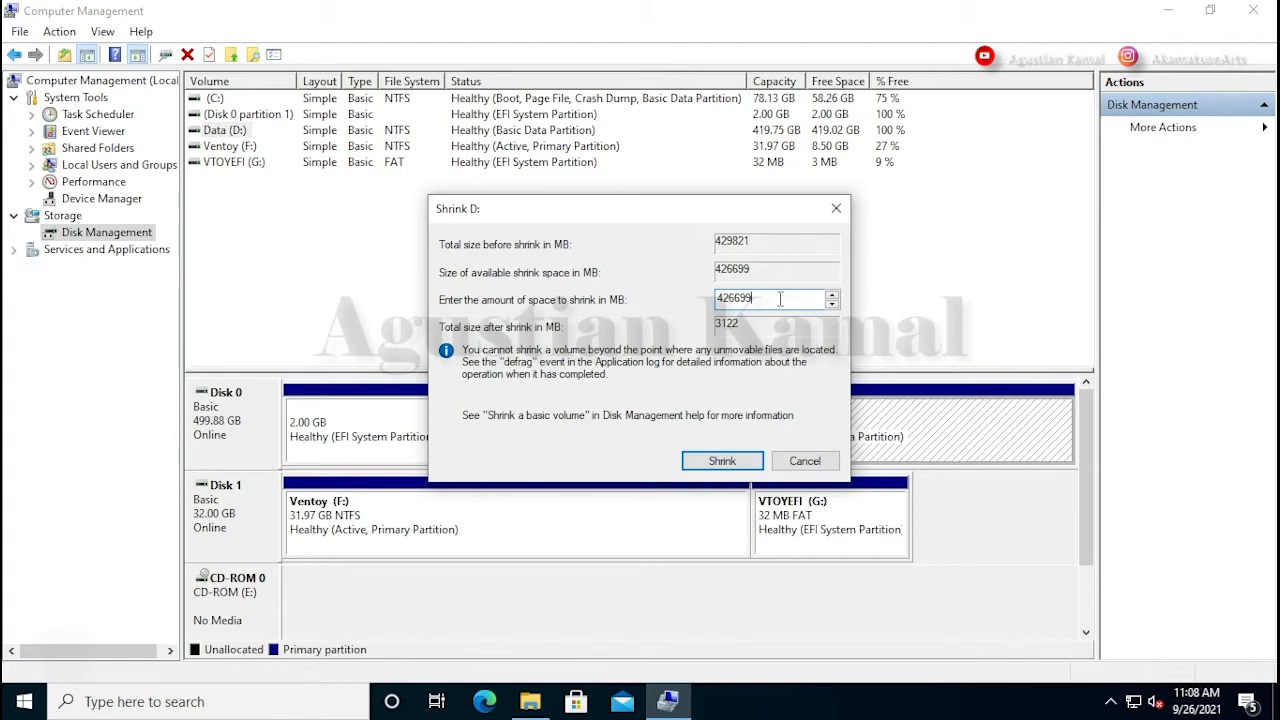
left_click_drag(780, 299, 705, 302)
type("102400")
left_click(724, 463)
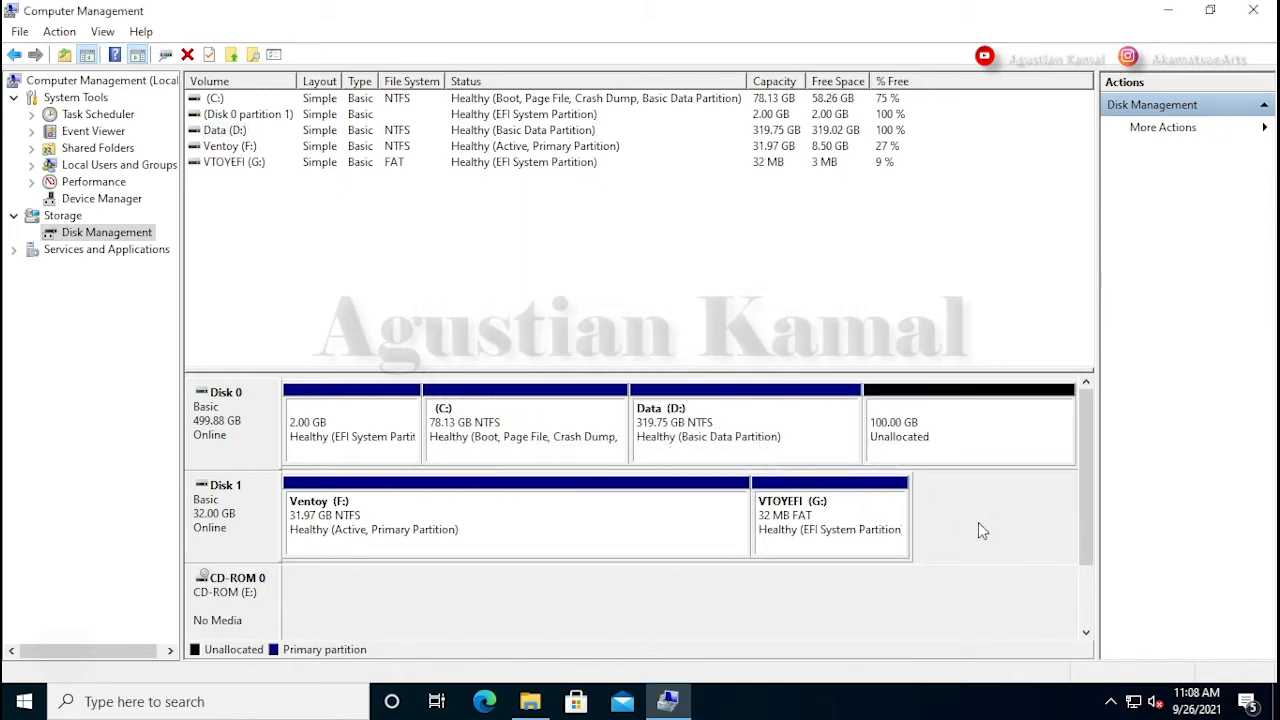
left_click(975, 433)
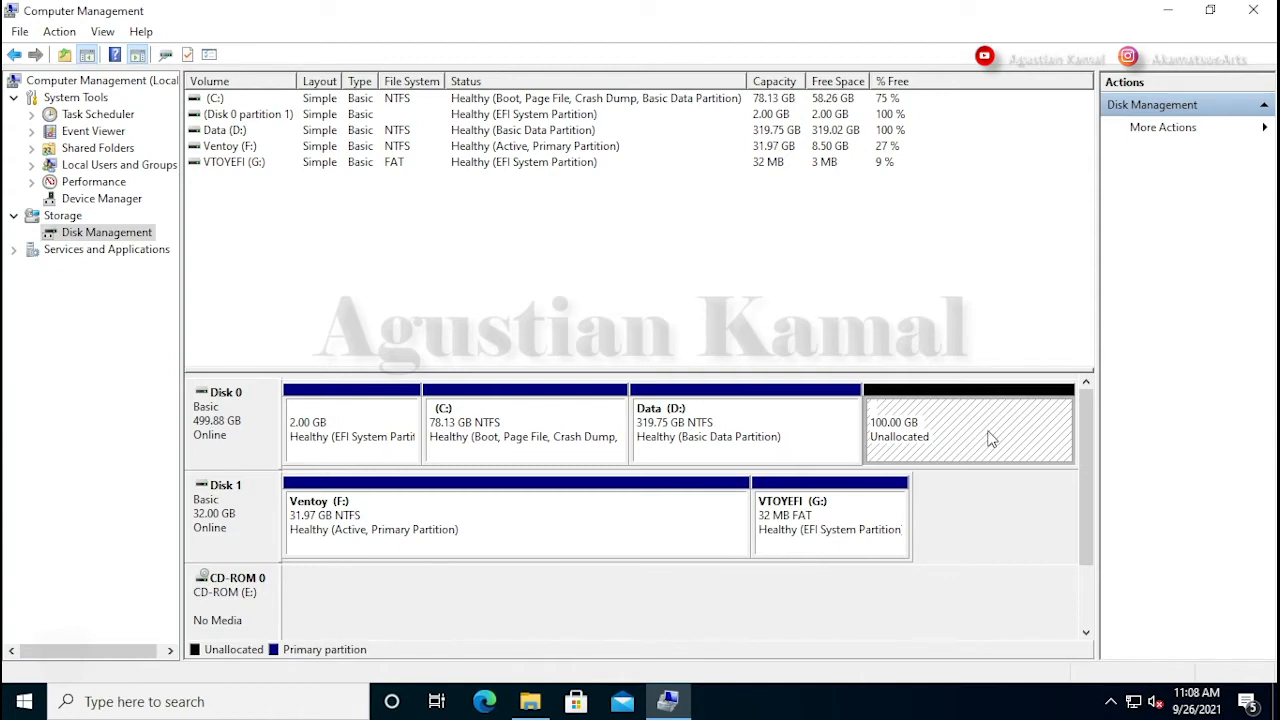
left_click(1253, 9)
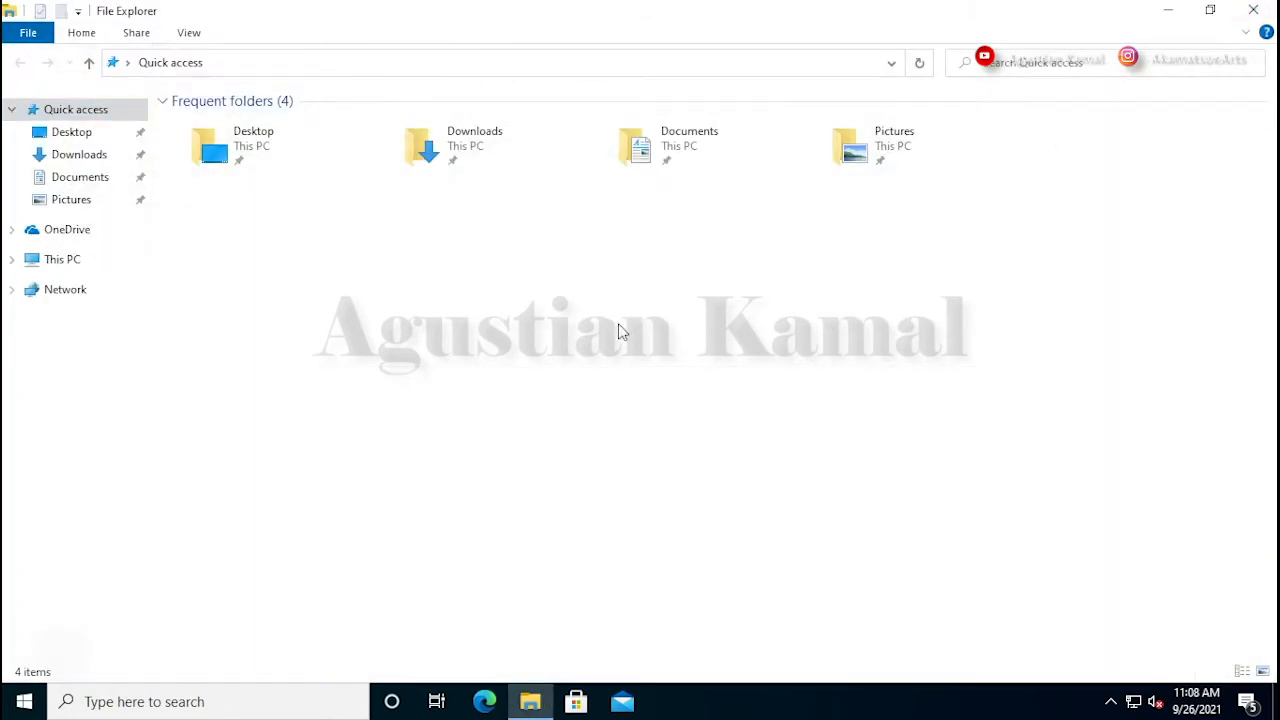
Examine the disc image files on the Ventoy (F:) drive, including endeavouros-2021.08.27-x86_64.
left_click(88, 264)
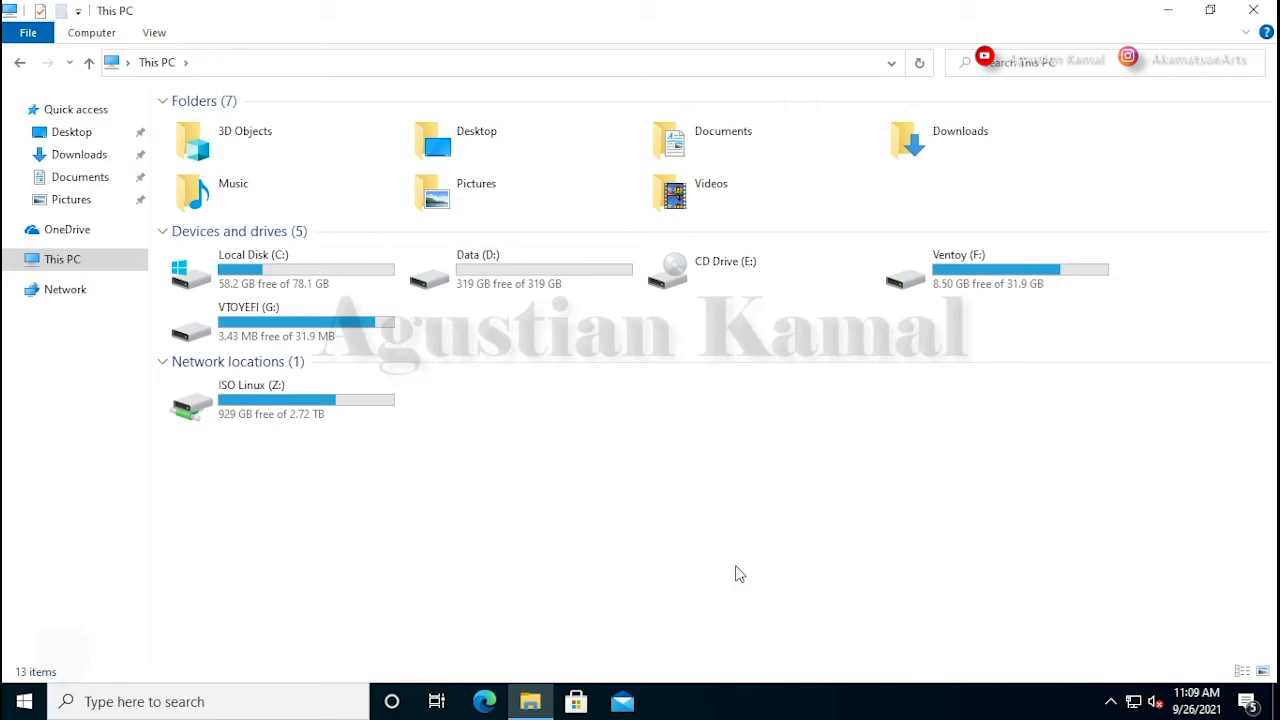
double_click(1025, 280)
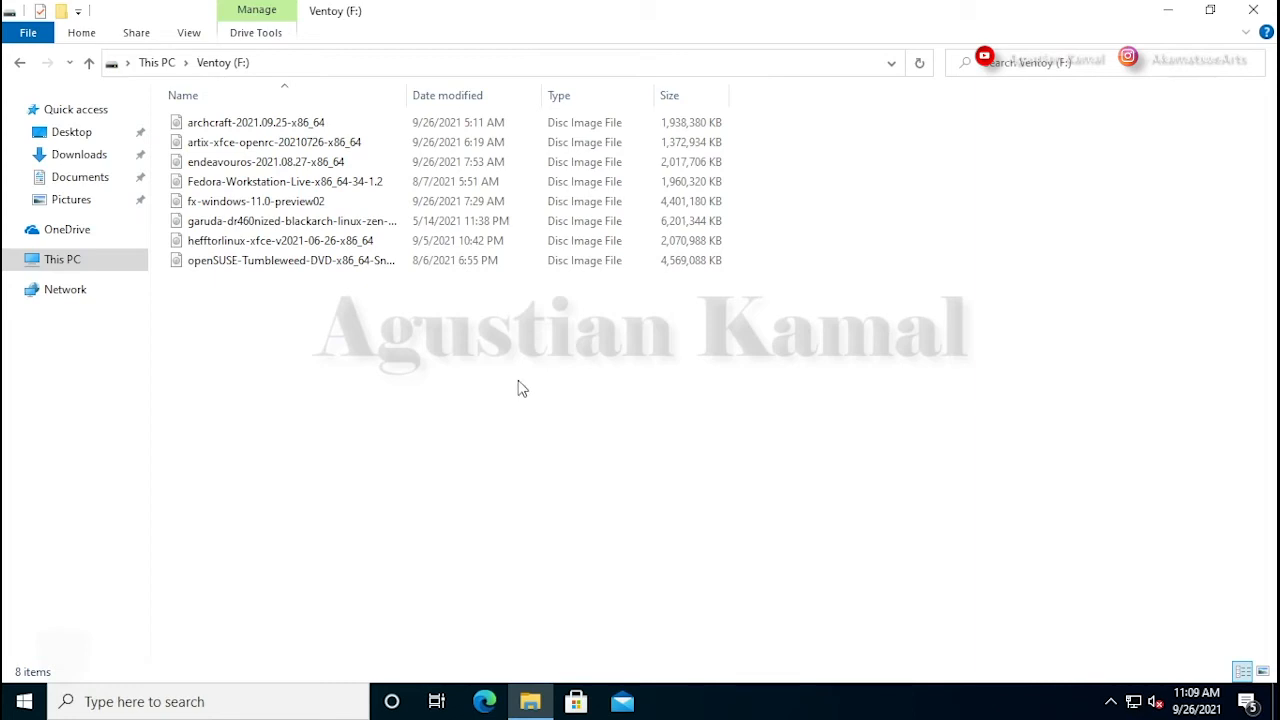
left_click(283, 168)
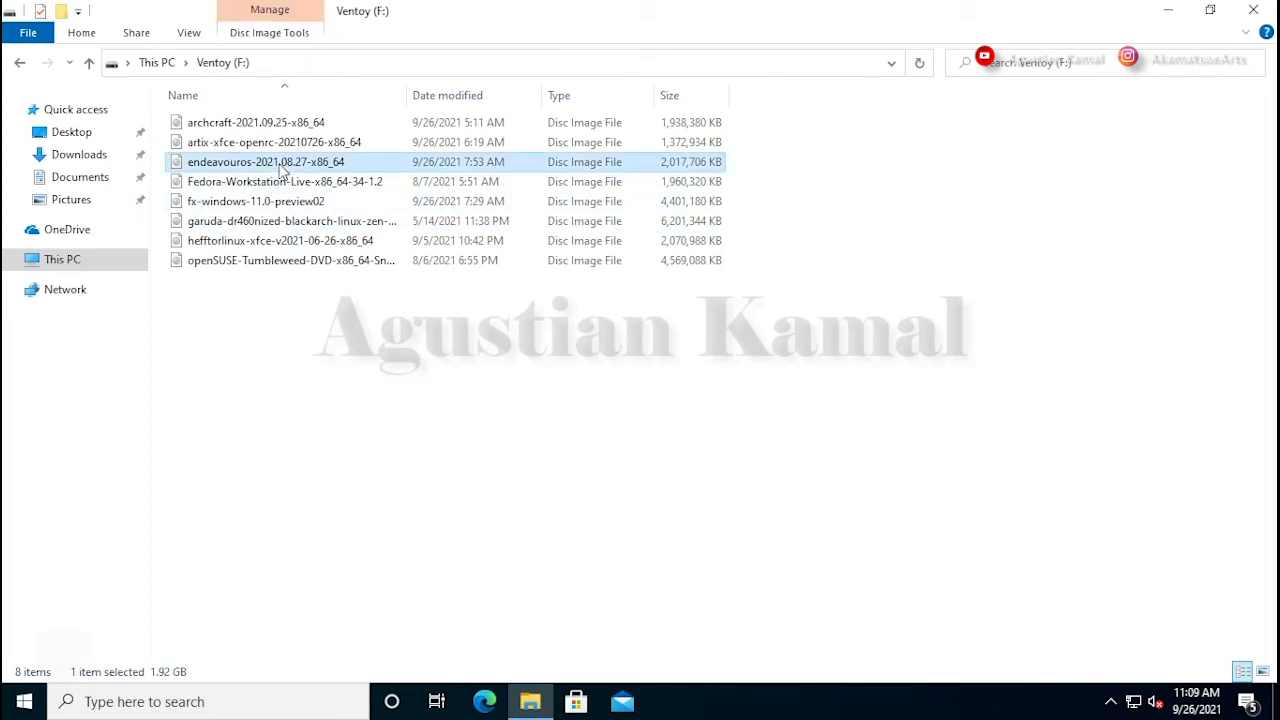
left_click(526, 470)
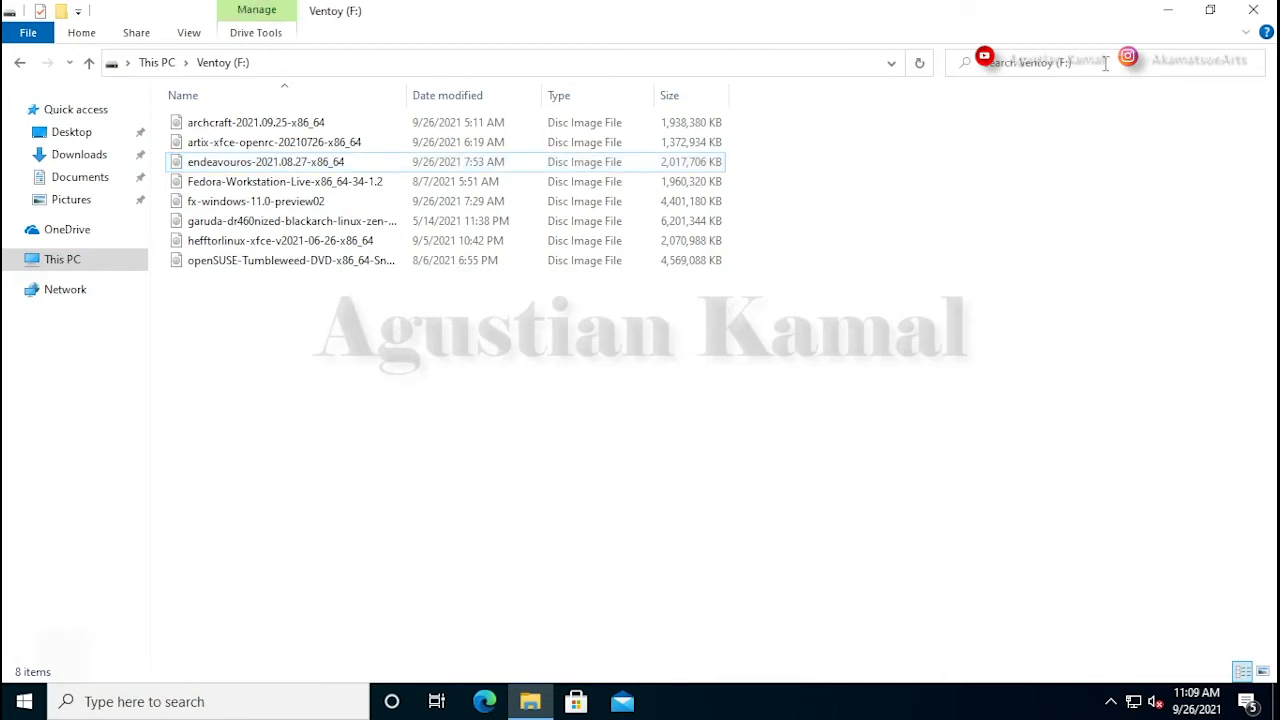
Close File Explorer and restart the computer into the Ventoy boot menu.
left_click(1254, 10)
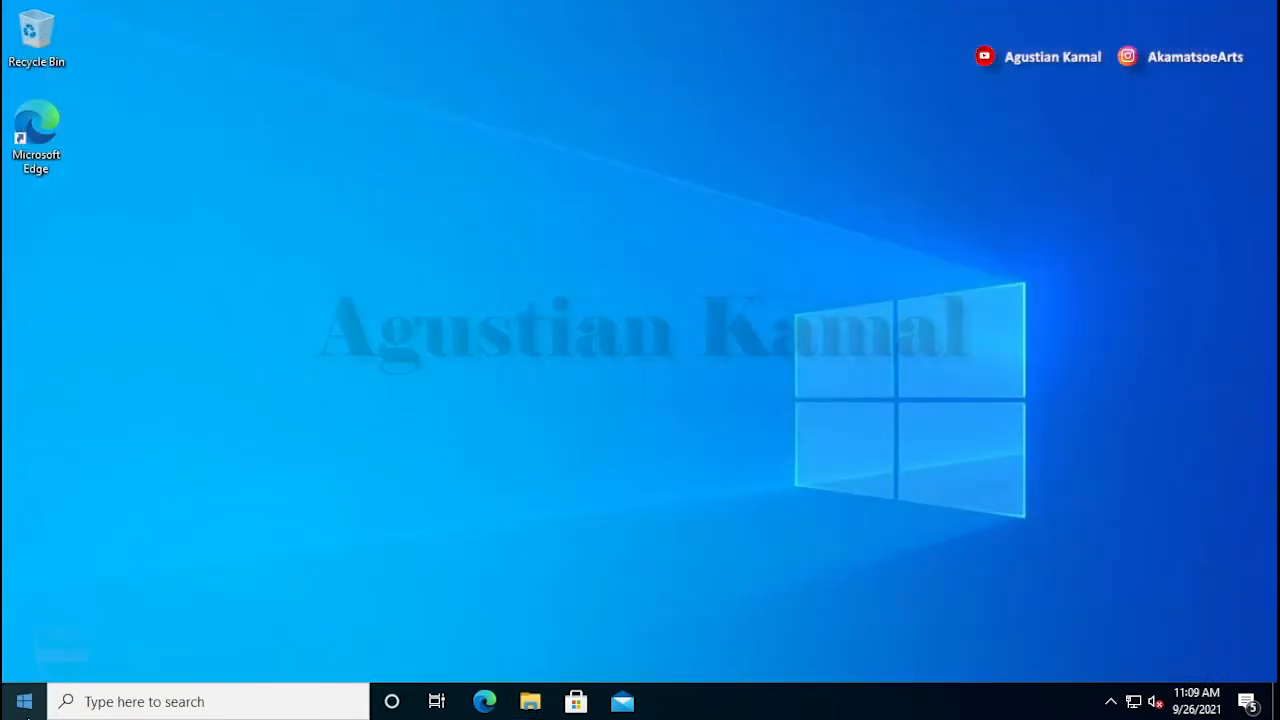
left_click(24, 701)
left_click(26, 672)
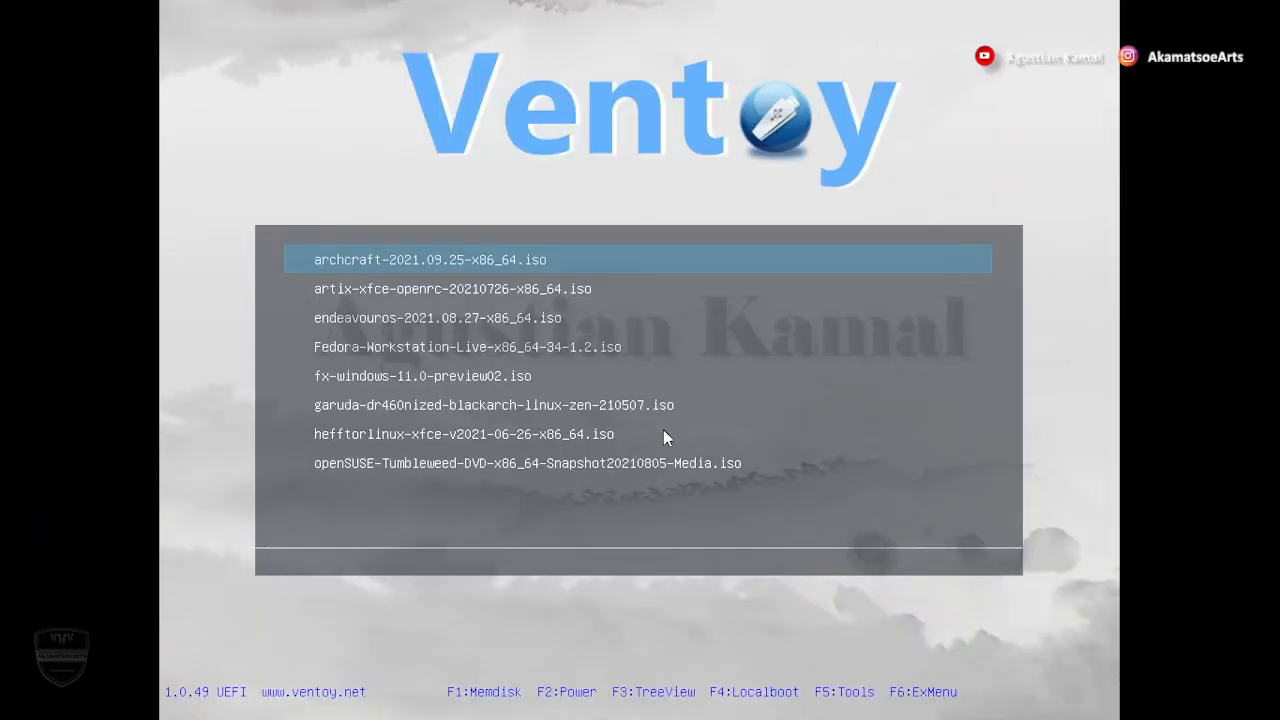
Look through the Ventoy image list and boot endeavouros-2021.08.27-x86_64.iso.
key("Down")
key("Up")
key("Down")
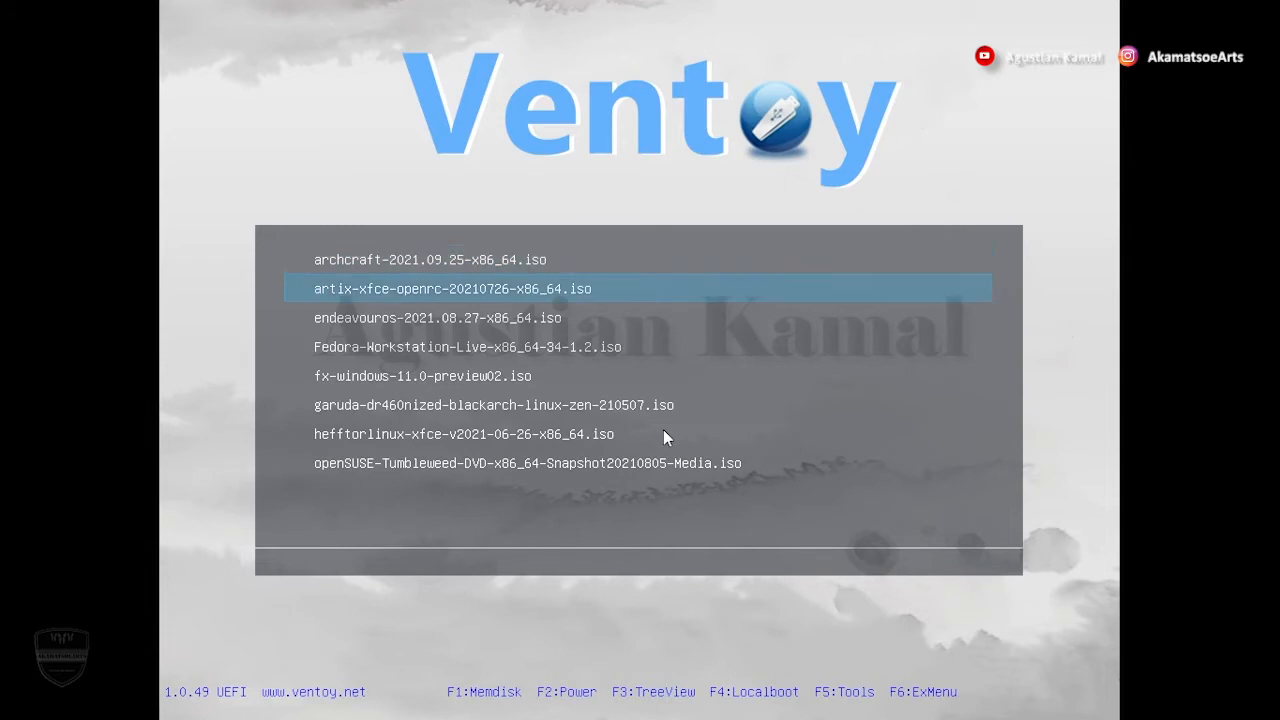
key("Down")
key("Down")
key("Down")
key("Up")
key("Up")
key("Up")
key("Up")
key("Down")
key("Down")
key("Down")
key("Down")
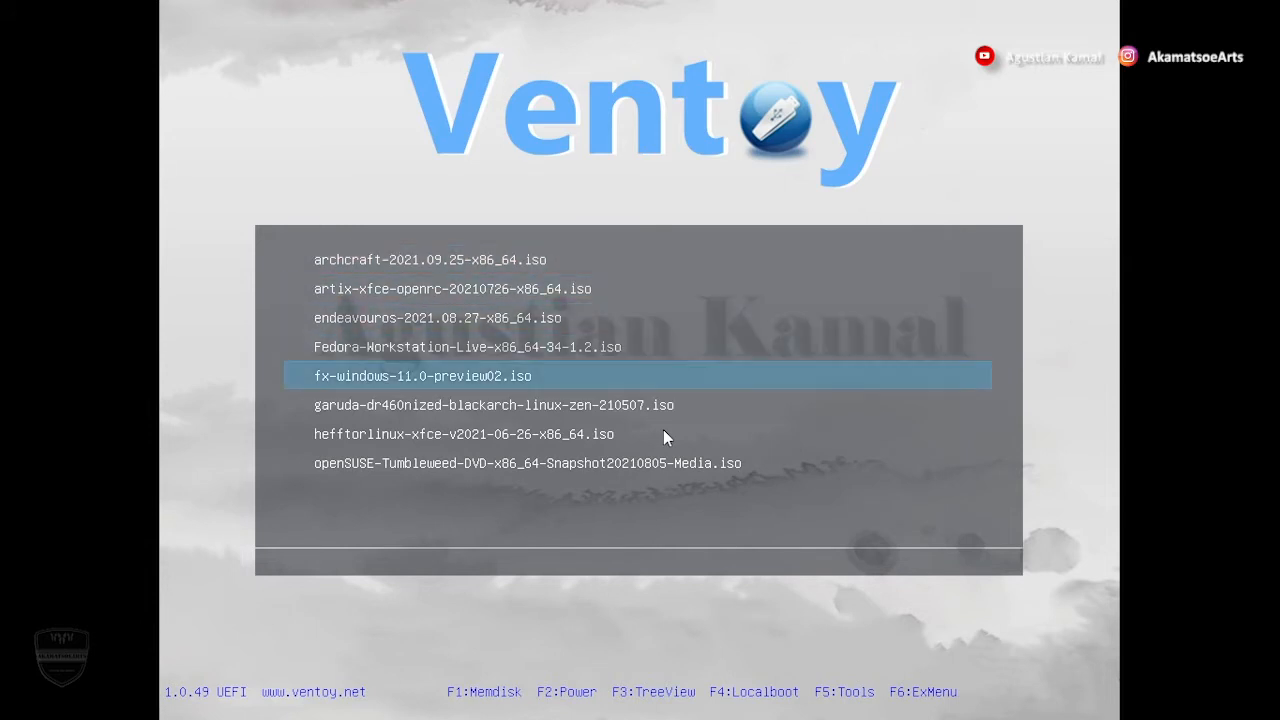
key("Down")
key("Down")
key("Up")
key("Up")
key("Up")
key("Up")
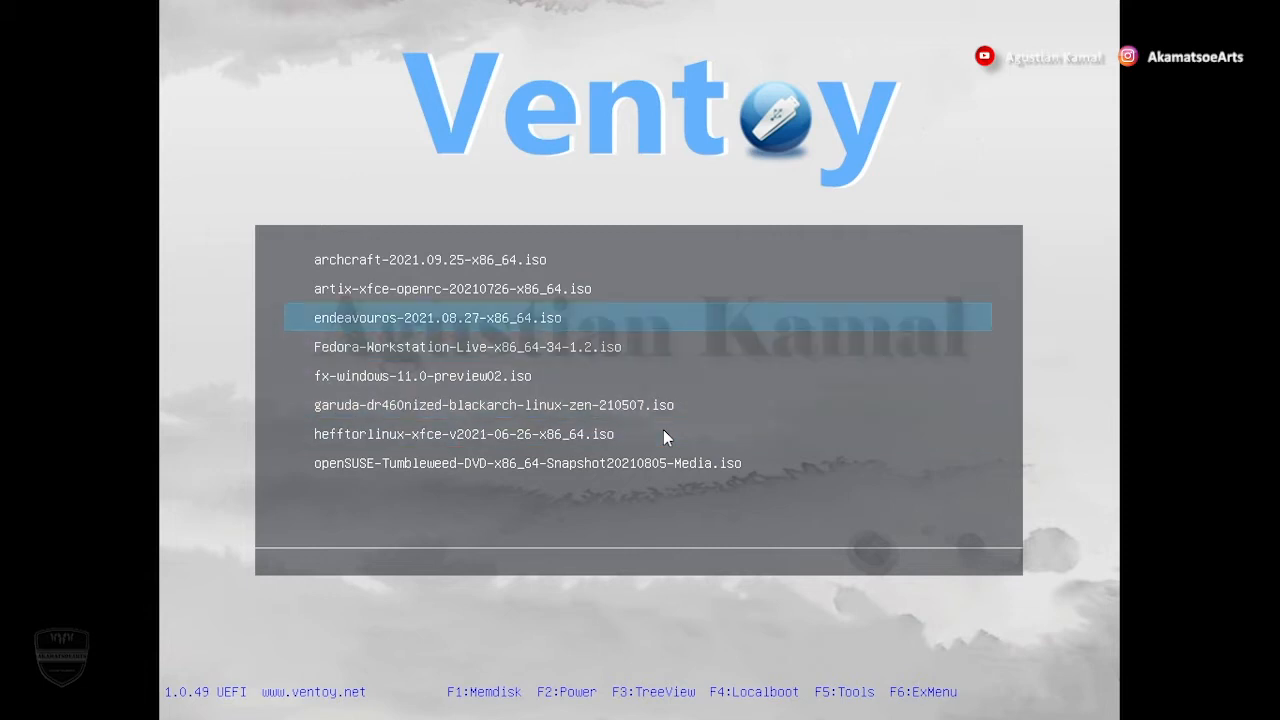
key("Up")
key("Down")
key("Down")
key("Down")
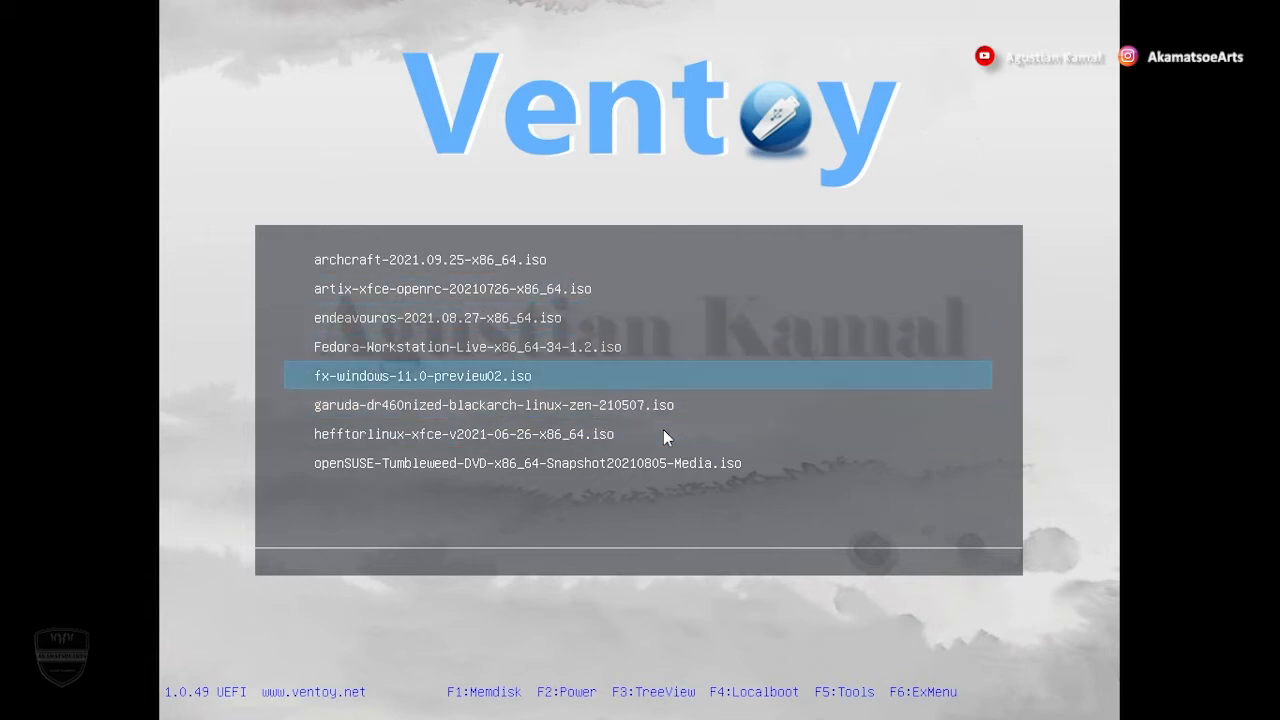
key("Up")
key("Up")
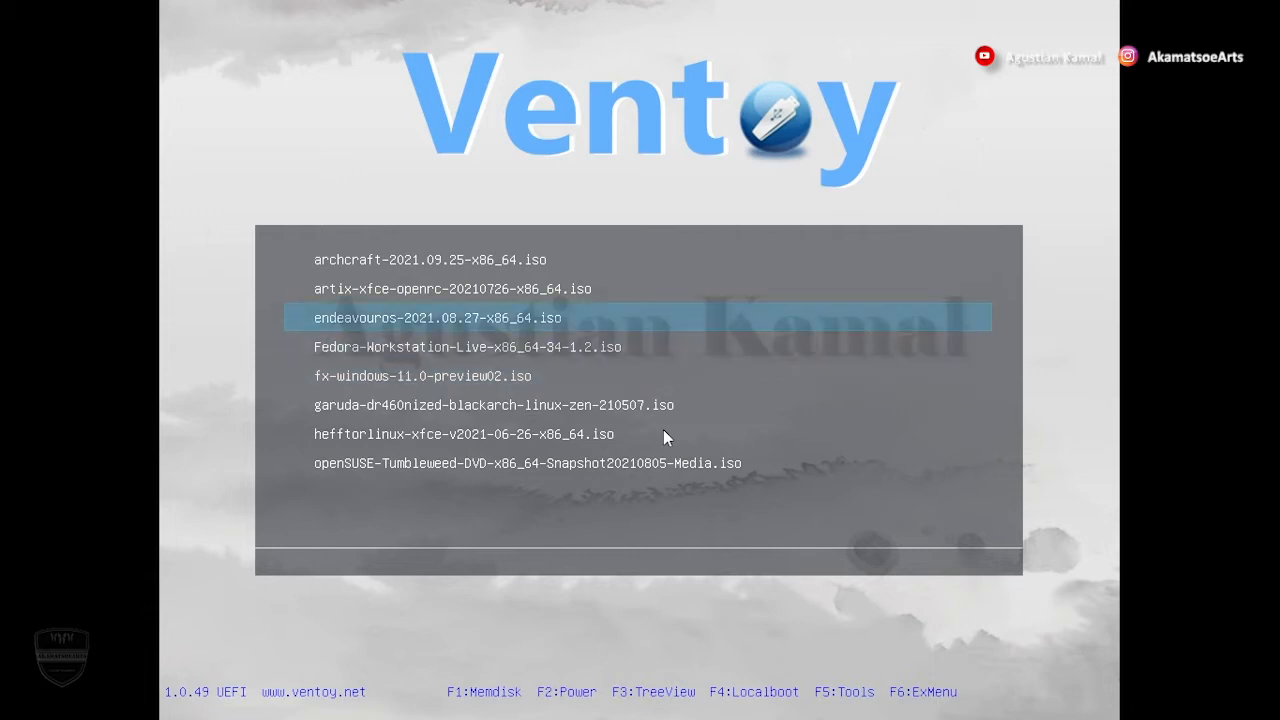
key("Return")
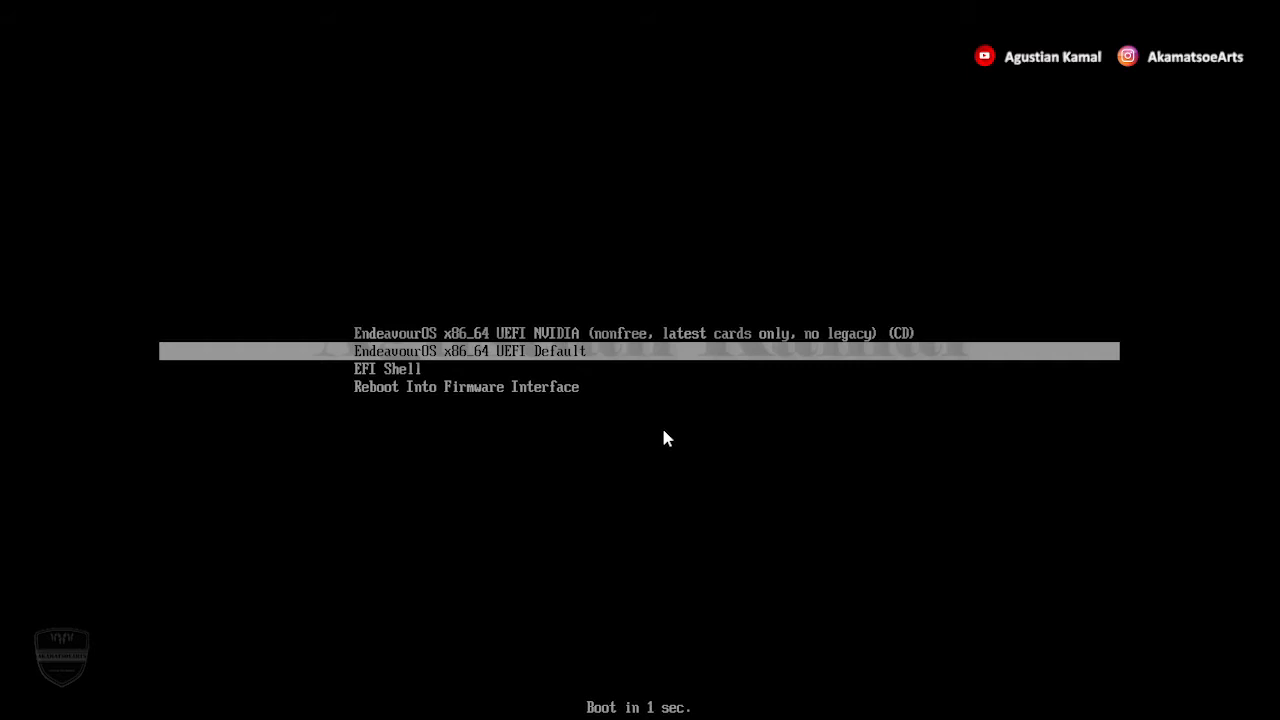
Boot the live system with the EndeavourOS x86_64 UEFI Default entry.
key("Down")
key("Up")
key("Up")
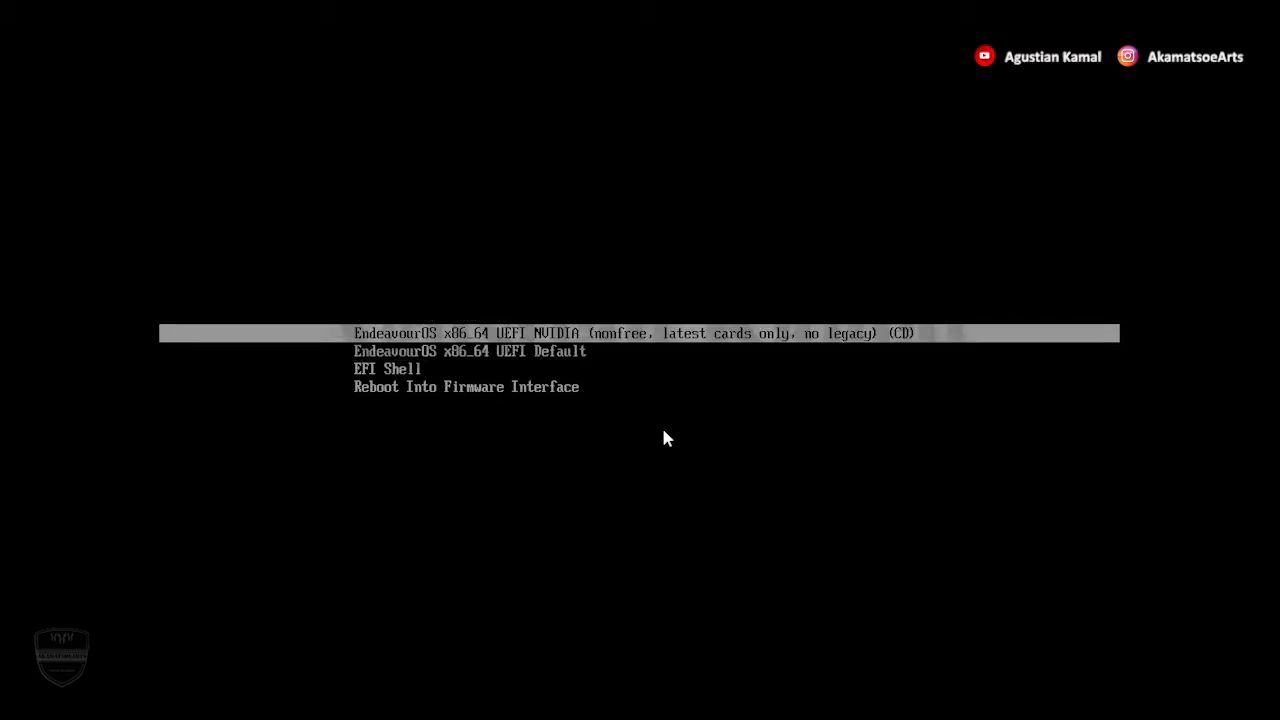
key("Down")
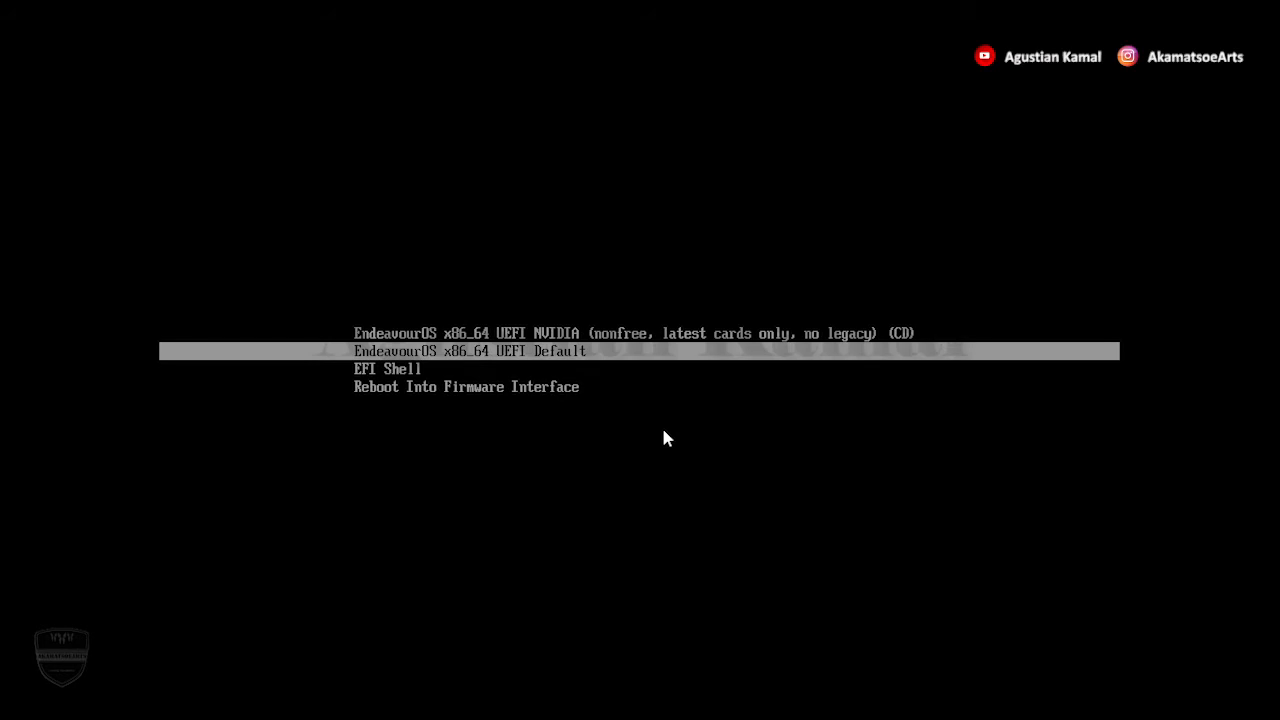
key("Return")
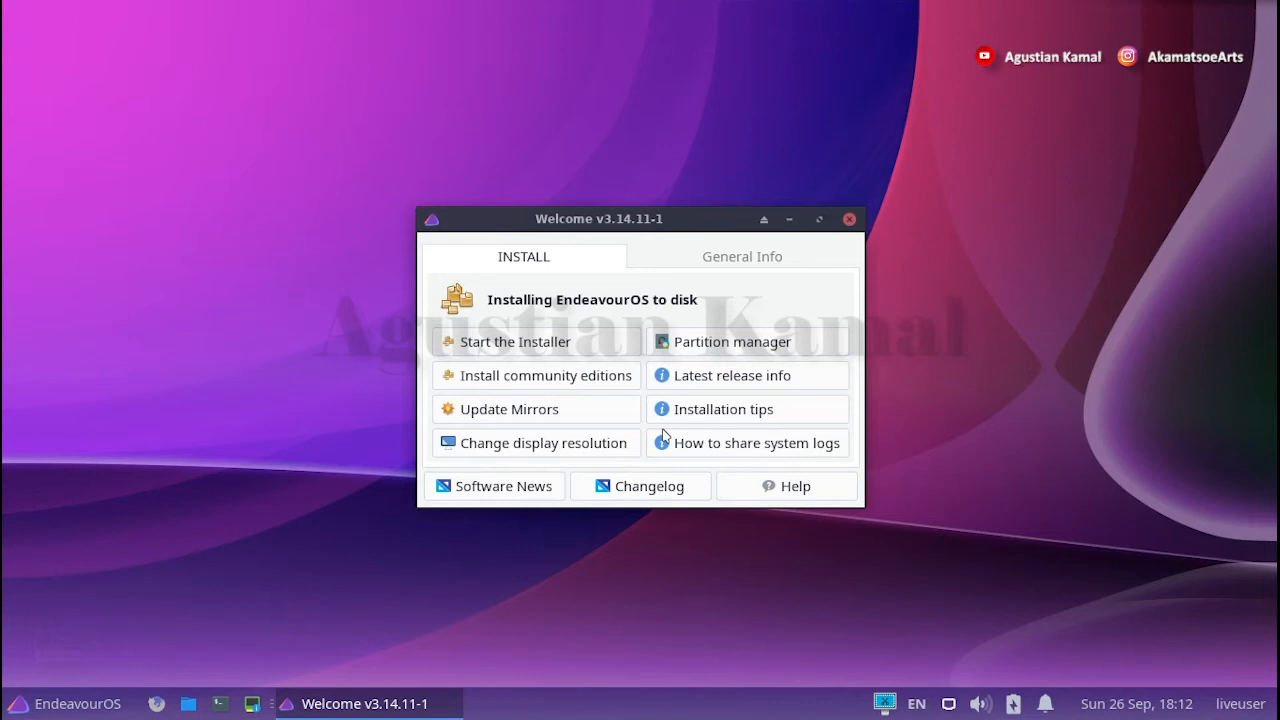
Start the EndeavourOS installer with the Offline installation method.
left_click(502, 342)
mouse_move(696, 211)
left_mouse_down()
mouse_move(680, 203)
mouse_move(683, 213)
left_mouse_up()
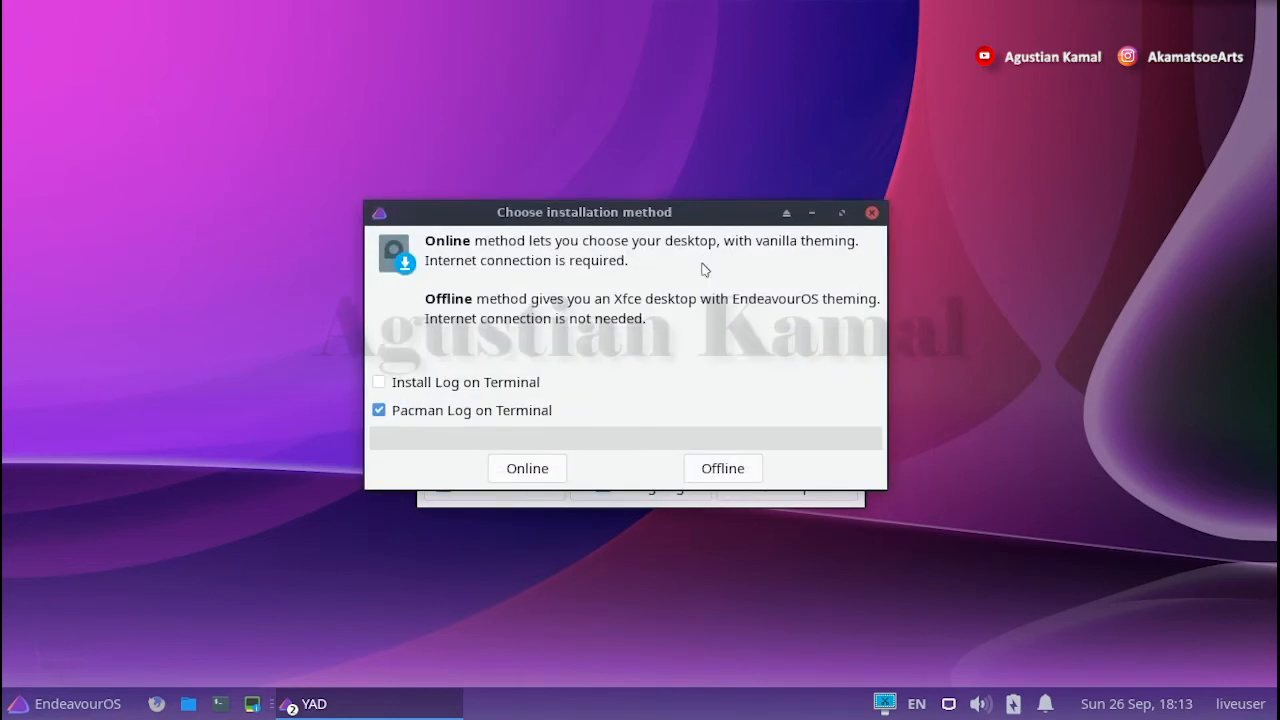
left_click(746, 472)
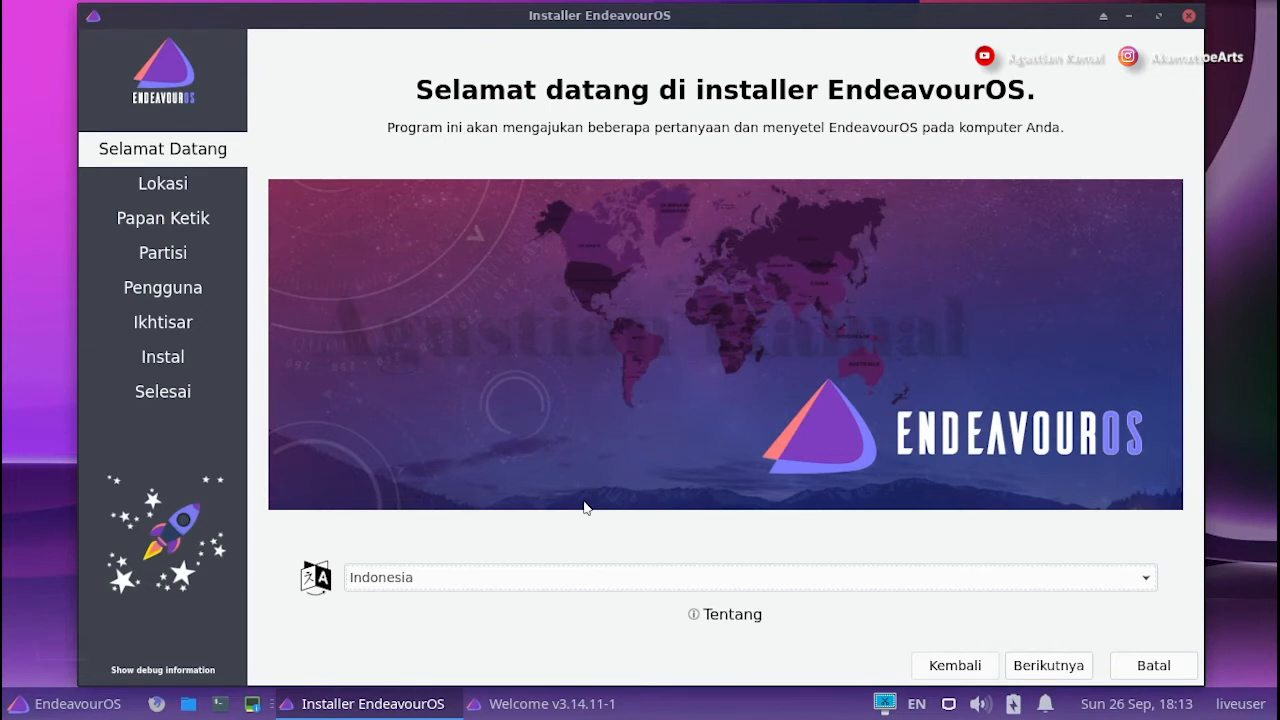
Accept Indonesia as the installer language, Asia/Jakarta as the location, and the default Indonesian (Latin) keyboard layout.
left_click(1048, 665)
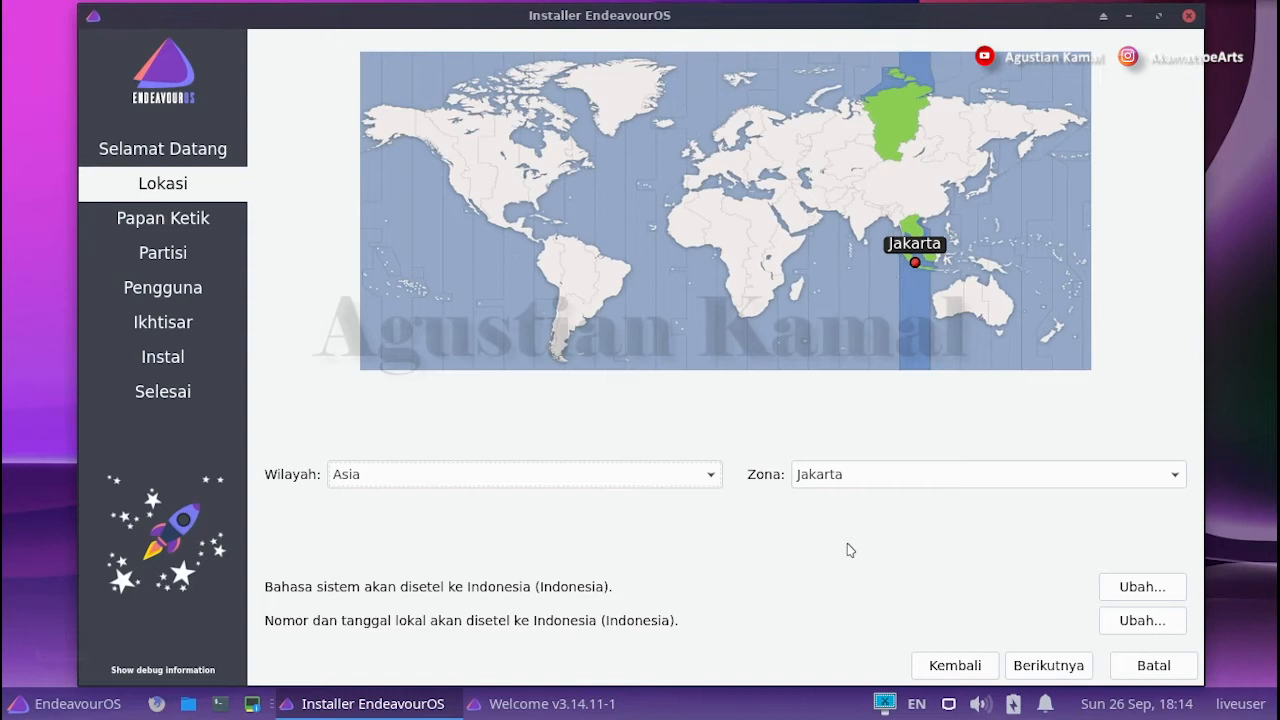
left_click(1037, 673)
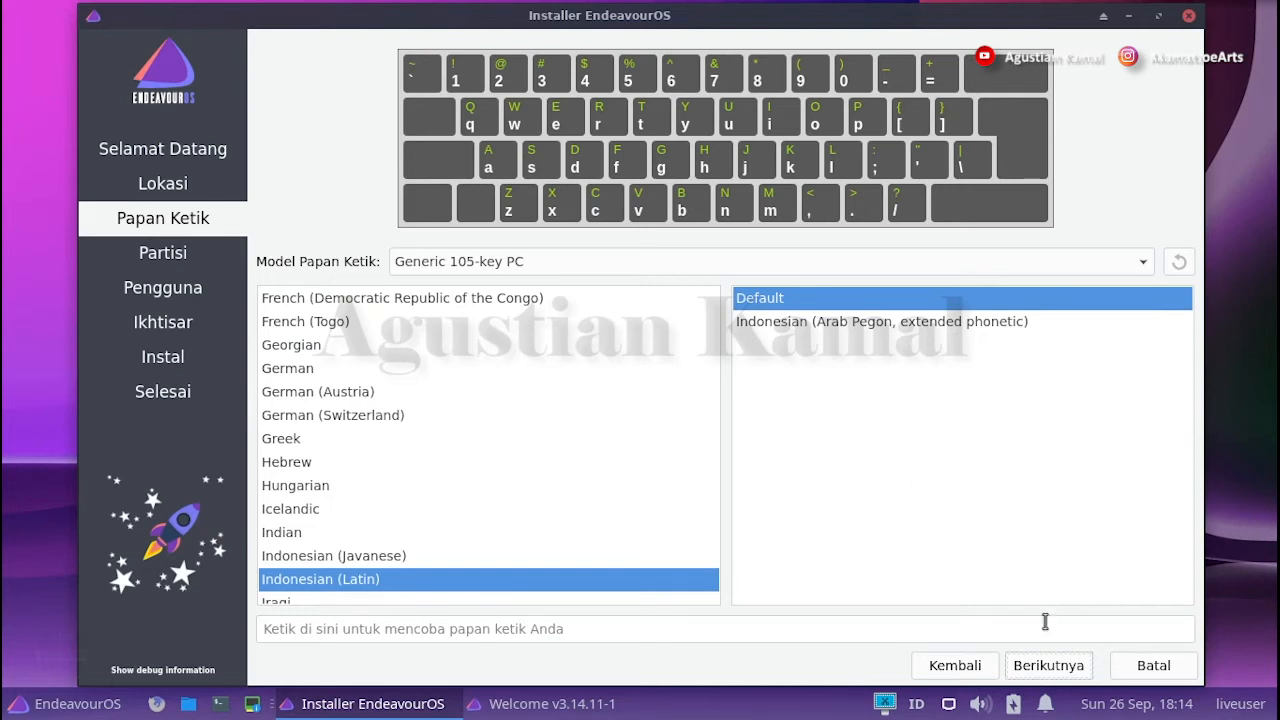
left_click(1050, 667)
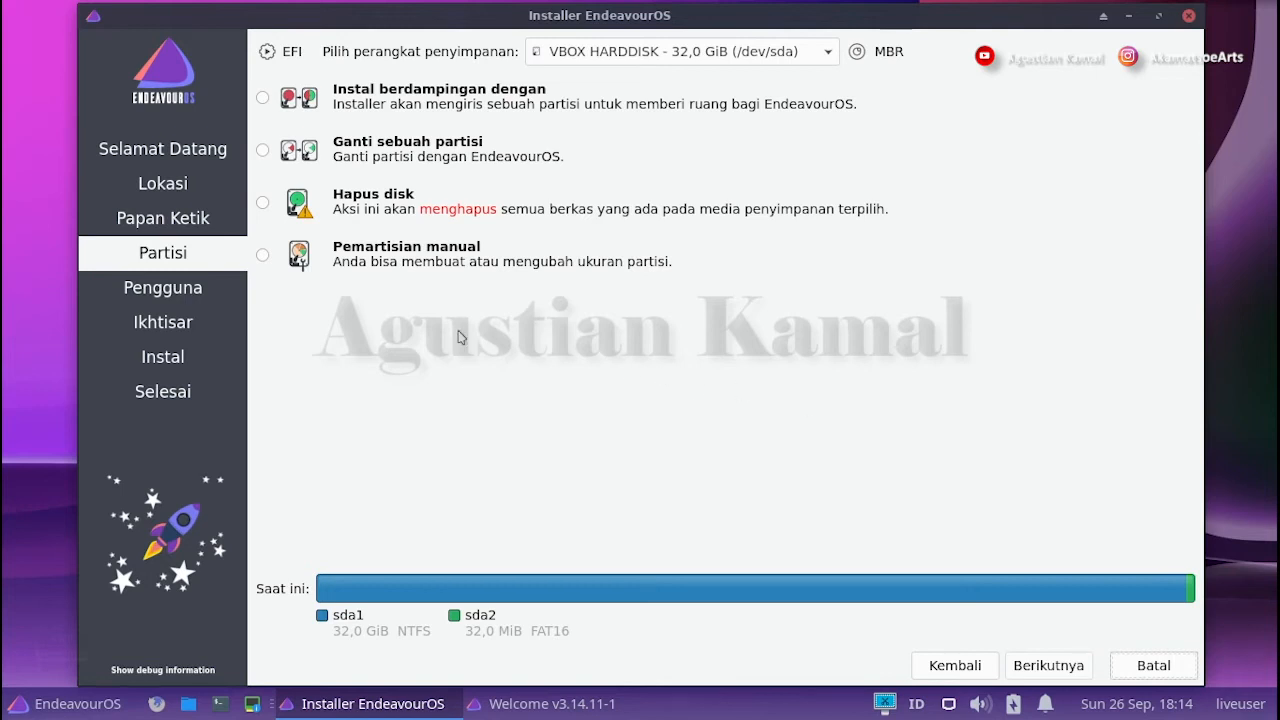
Choose manual partitioning (Pemartisian manual) and set the storage device to VBOX HARDDISK - 500,0 GiB (/dev/sdb).
left_click(266, 256)
left_click(1063, 672)
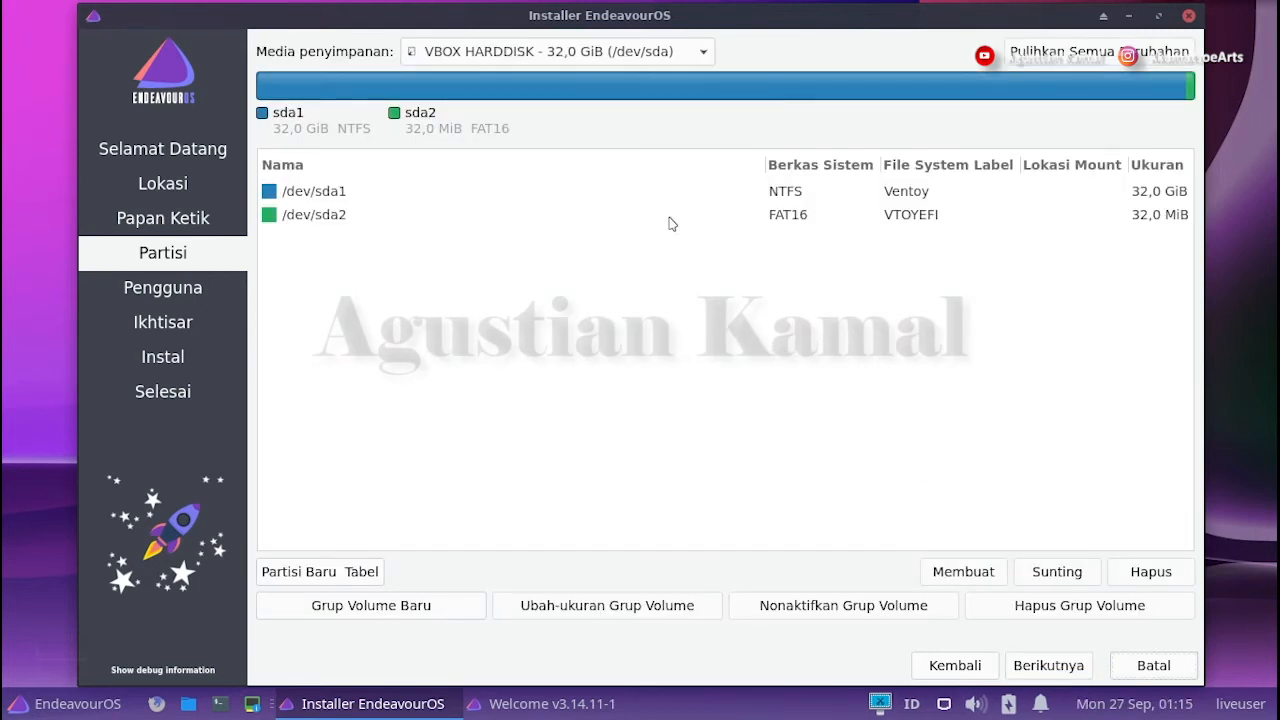
left_click(663, 58)
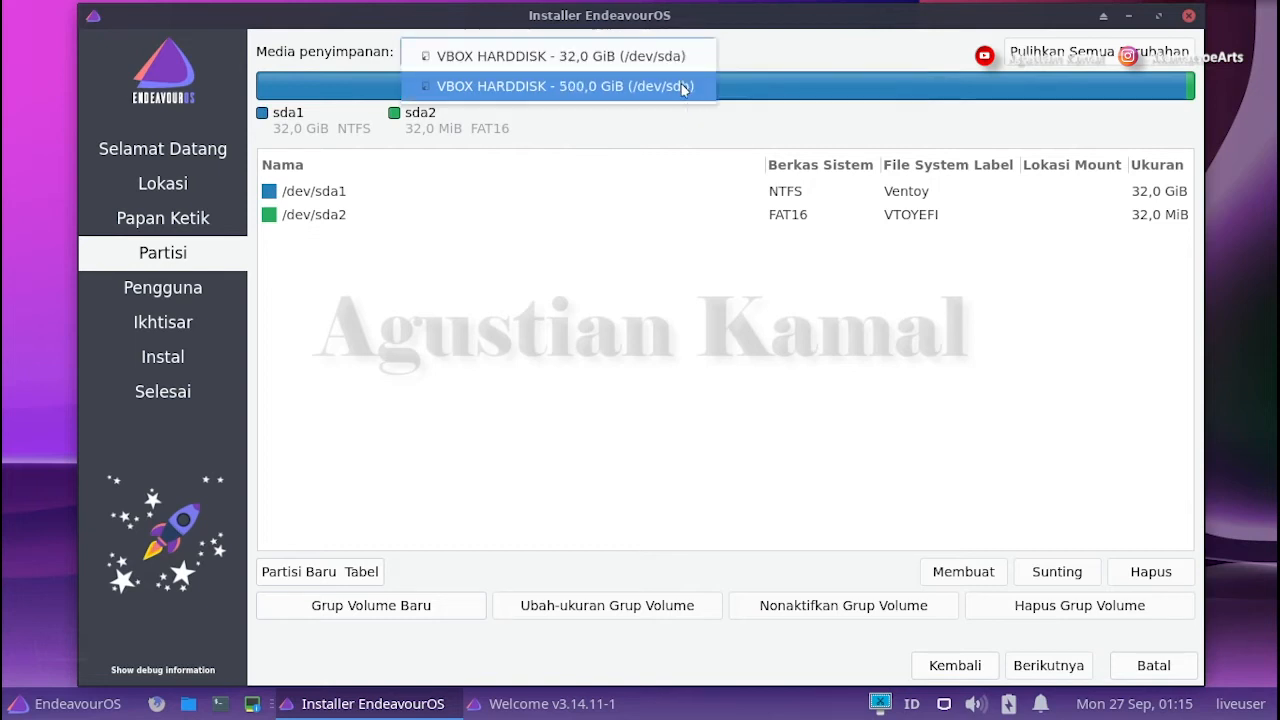
left_click(683, 88)
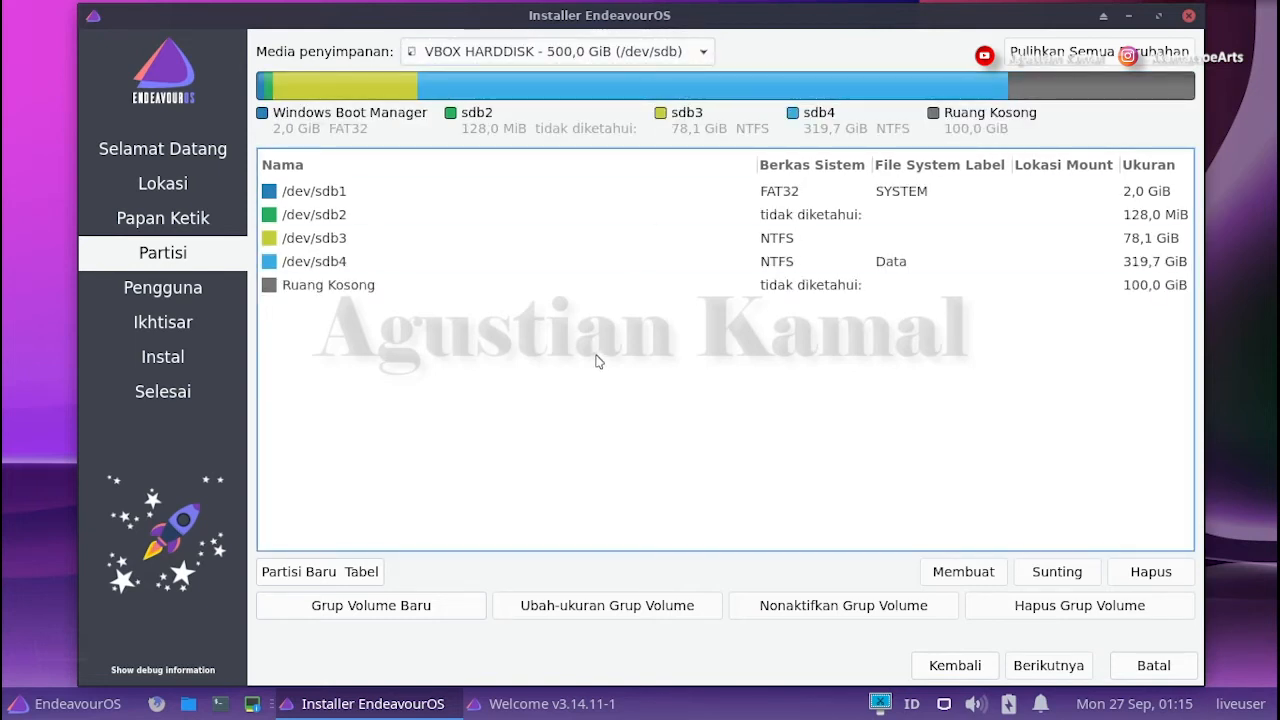
Create a 4096 MiB linuxswap partition in the free space (Ruang Kosong) with the swap flag.
left_click(384, 288)
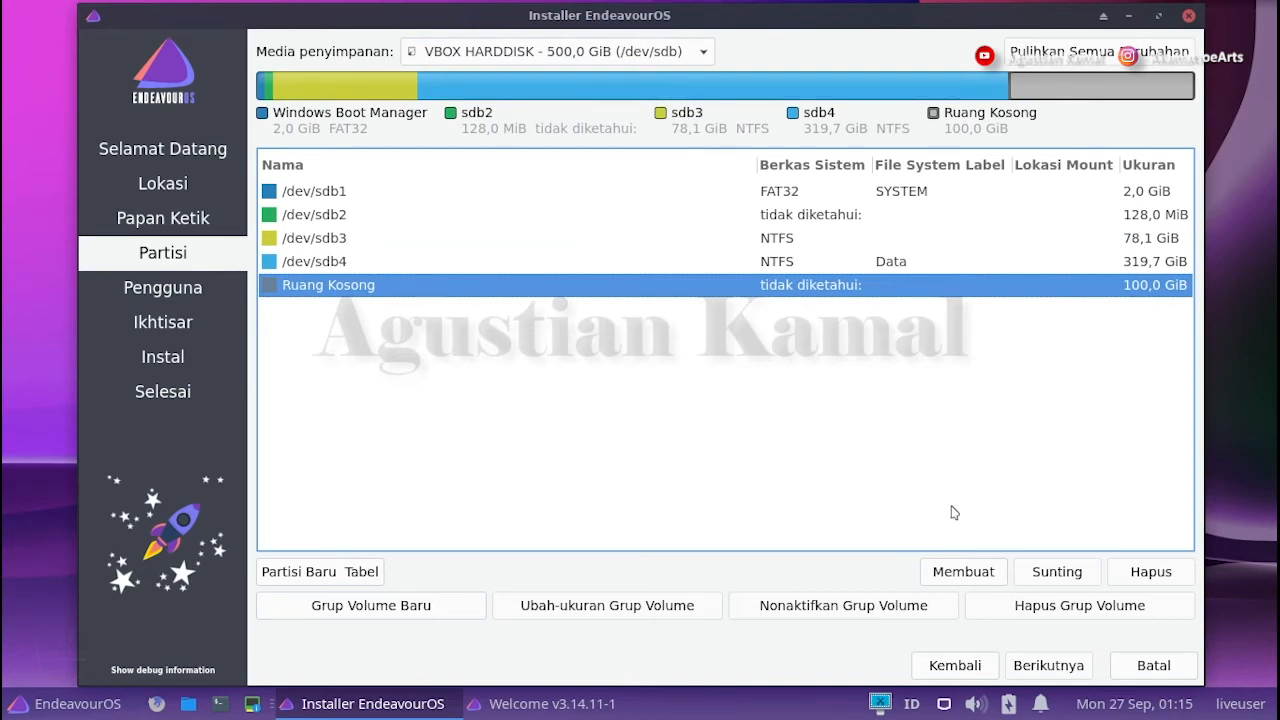
left_click(965, 572)
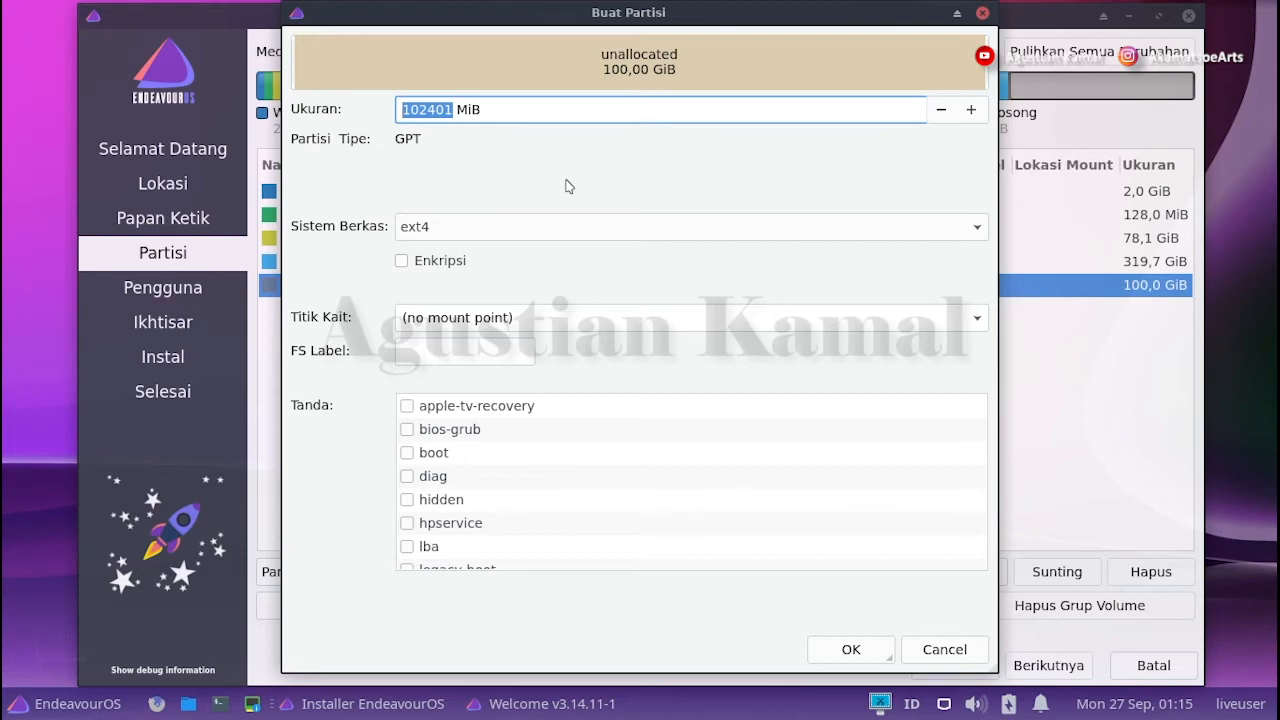
type("4096")
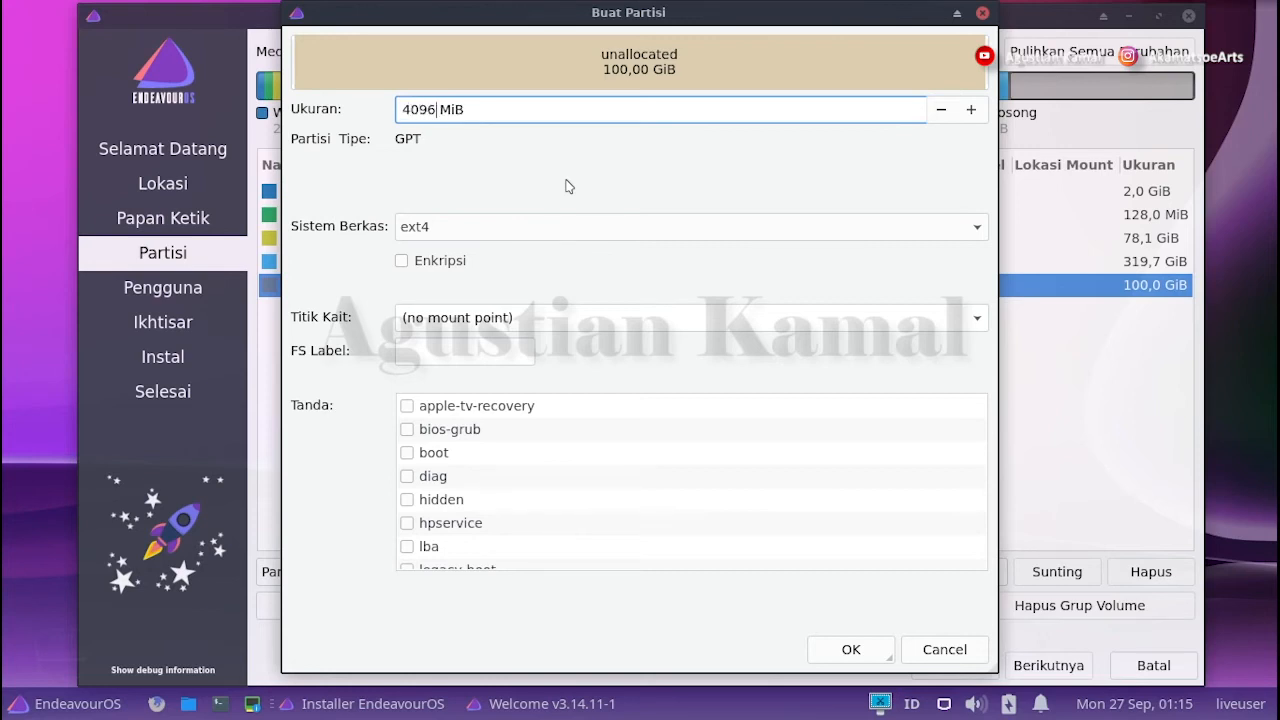
left_click(478, 236)
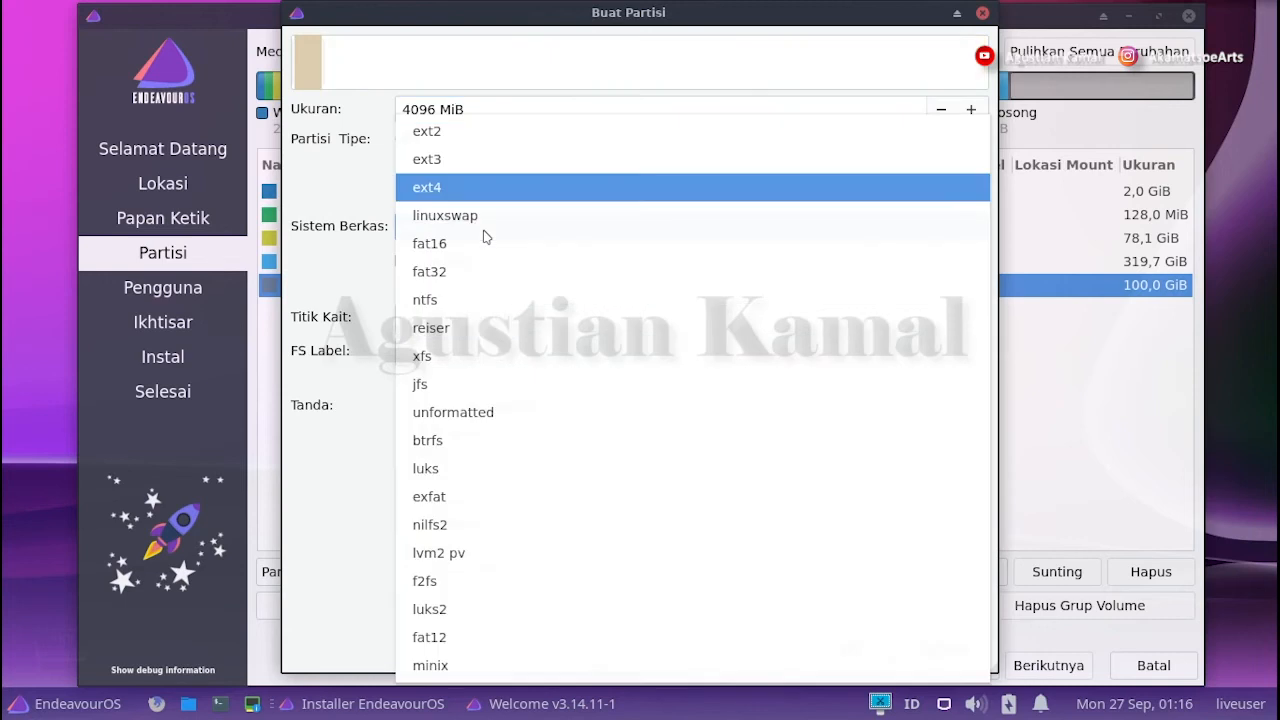
left_click(485, 217)
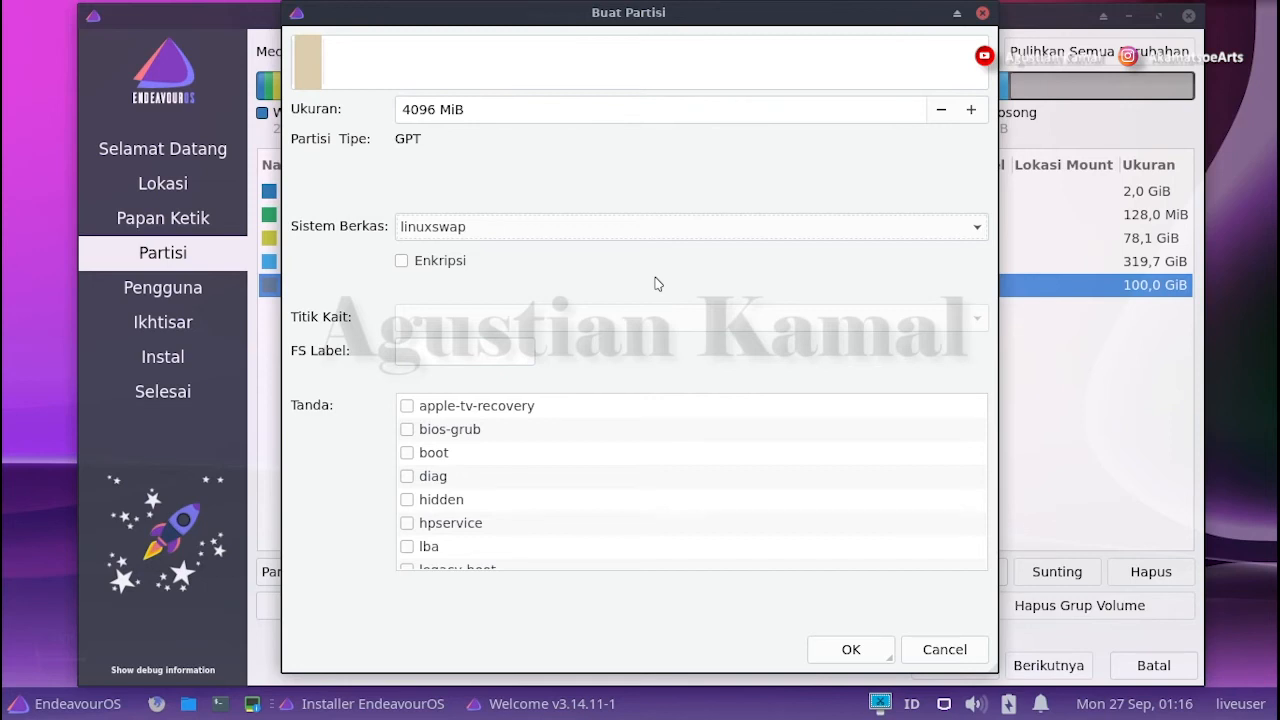
scroll(513, 510, "down", 3)
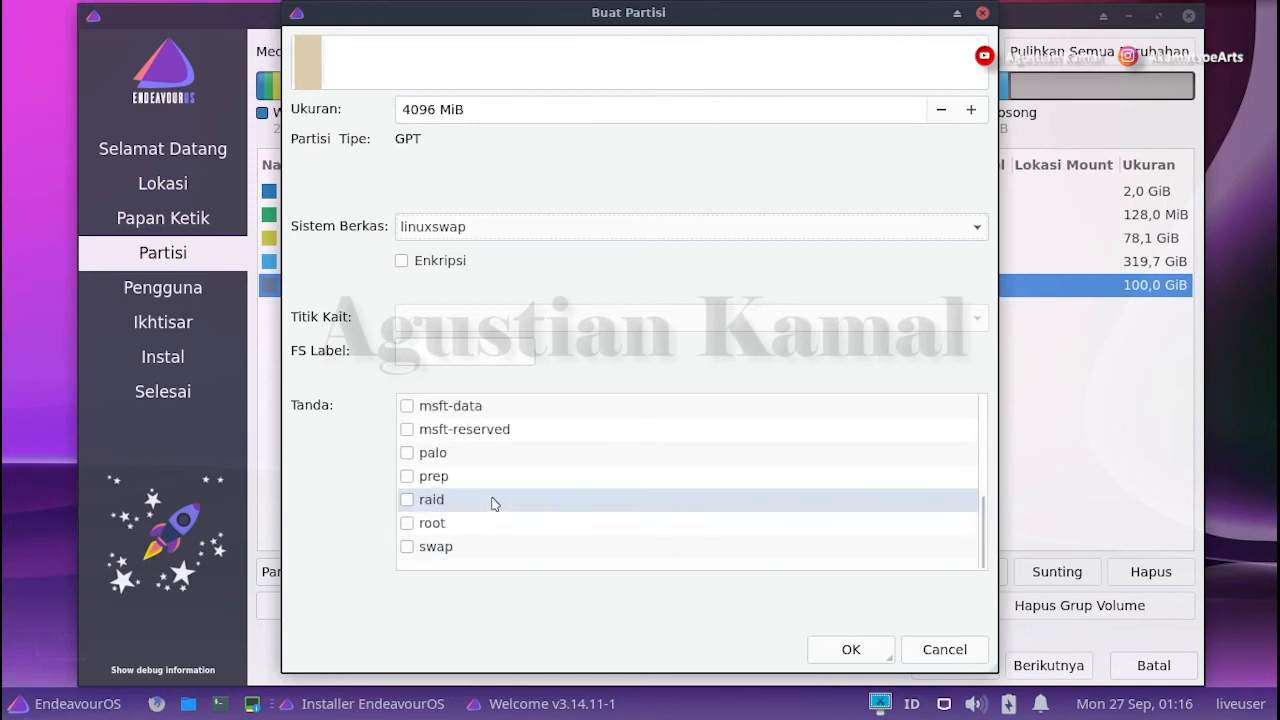
left_click(407, 548)
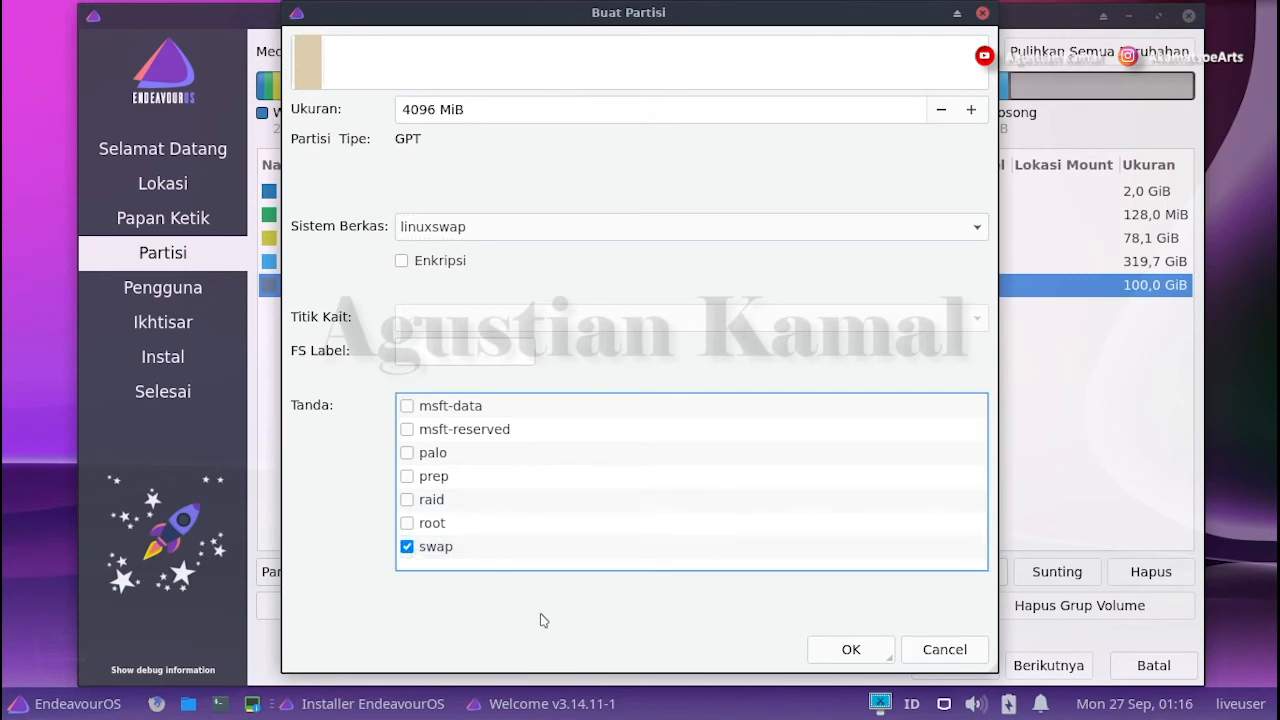
left_click(846, 652)
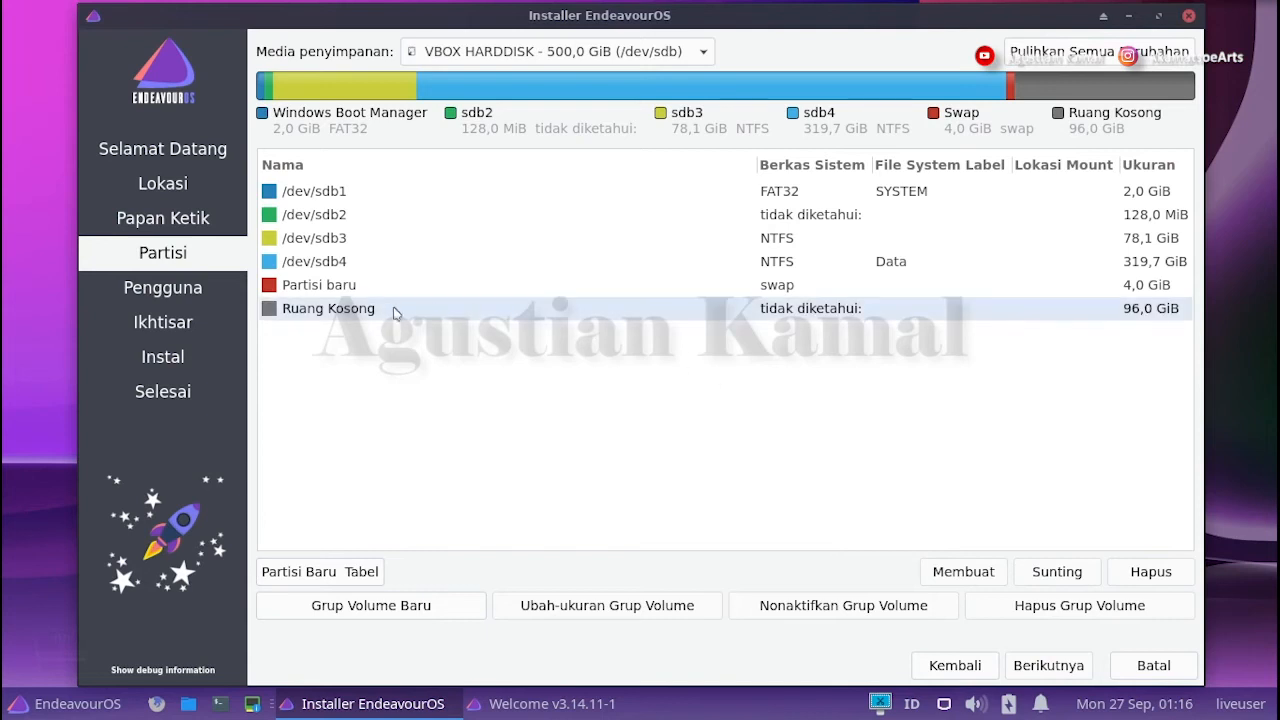
Create an ext4 partition from all the remaining free space (98305 MiB), mounted at / with the root flag.
left_click(364, 291)
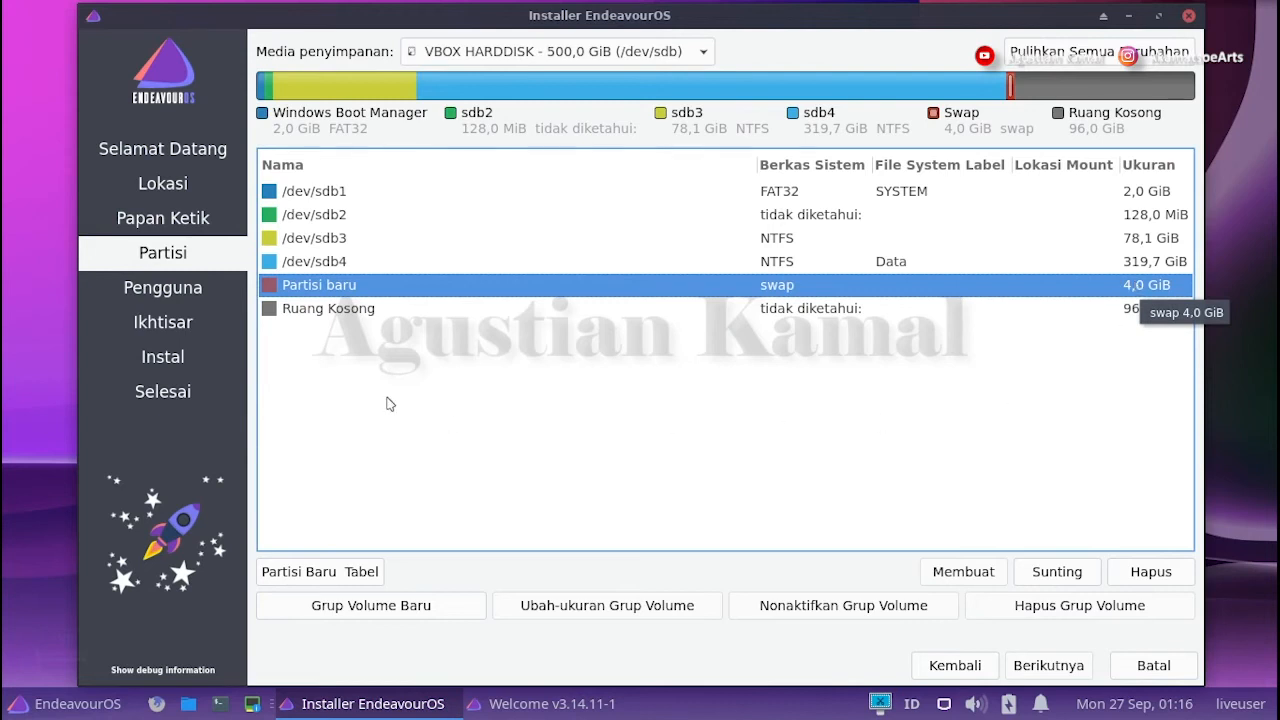
left_click(360, 312)
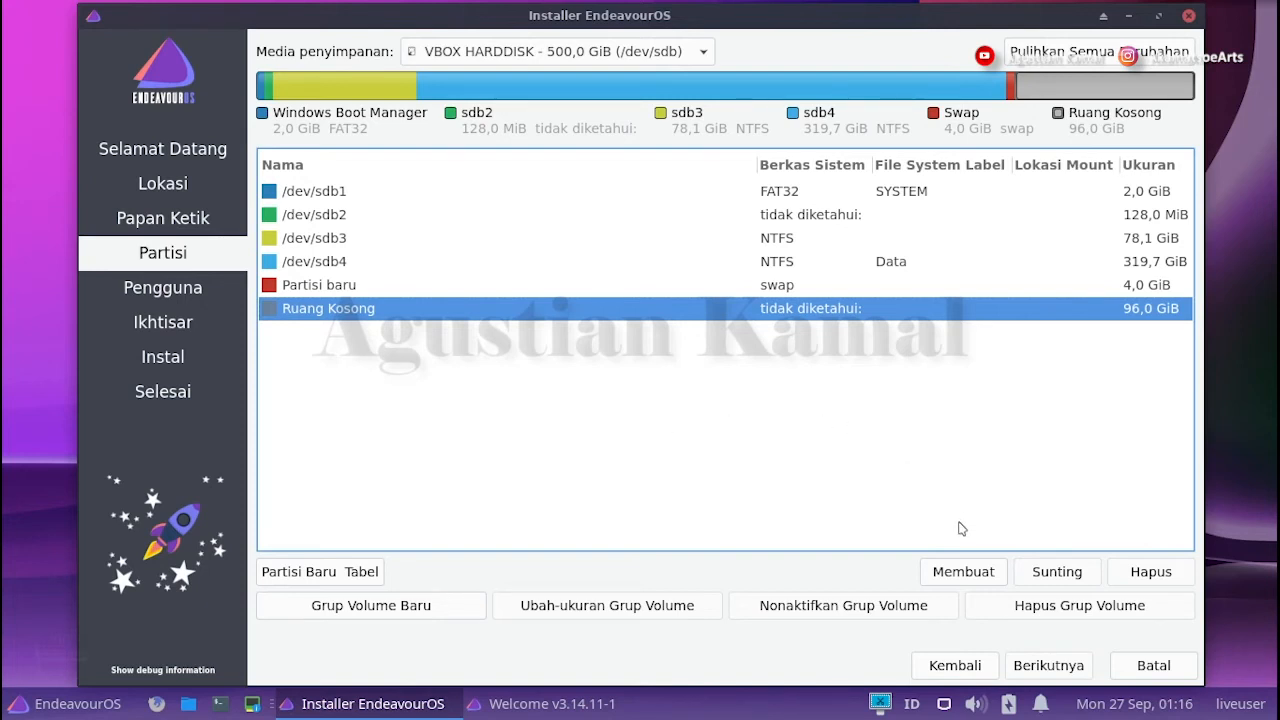
left_click(963, 572)
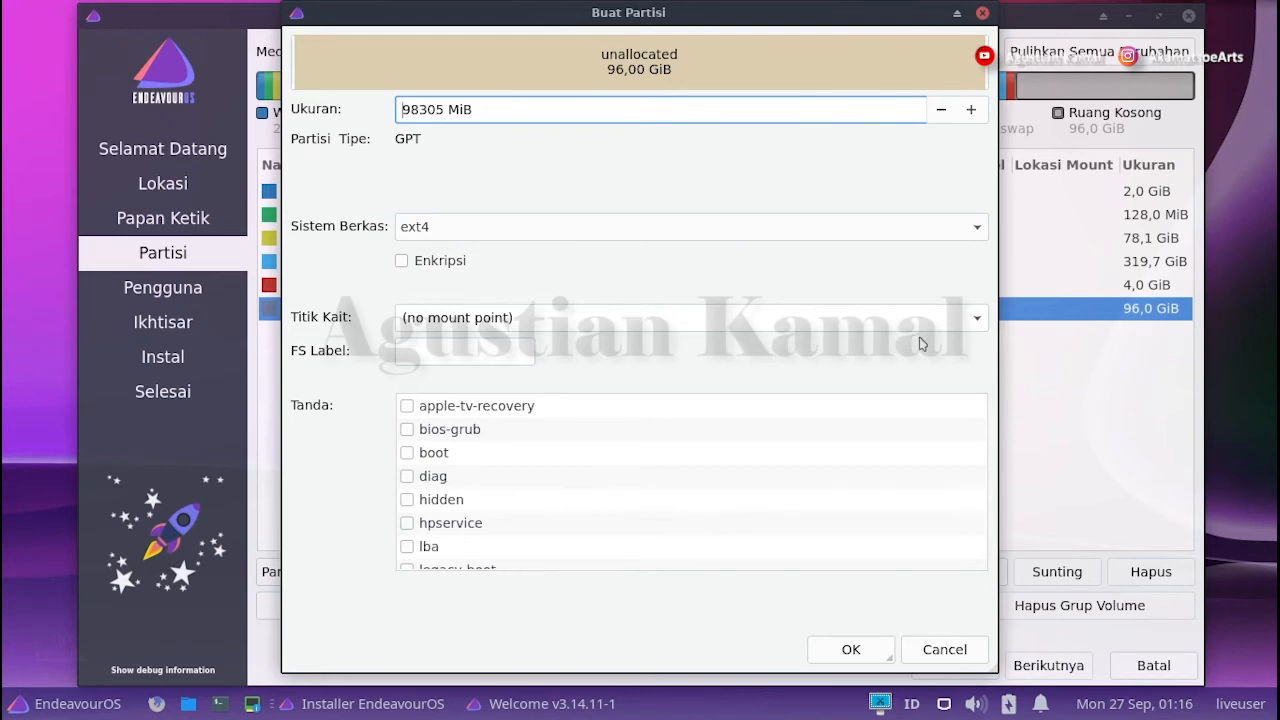
left_click(975, 321)
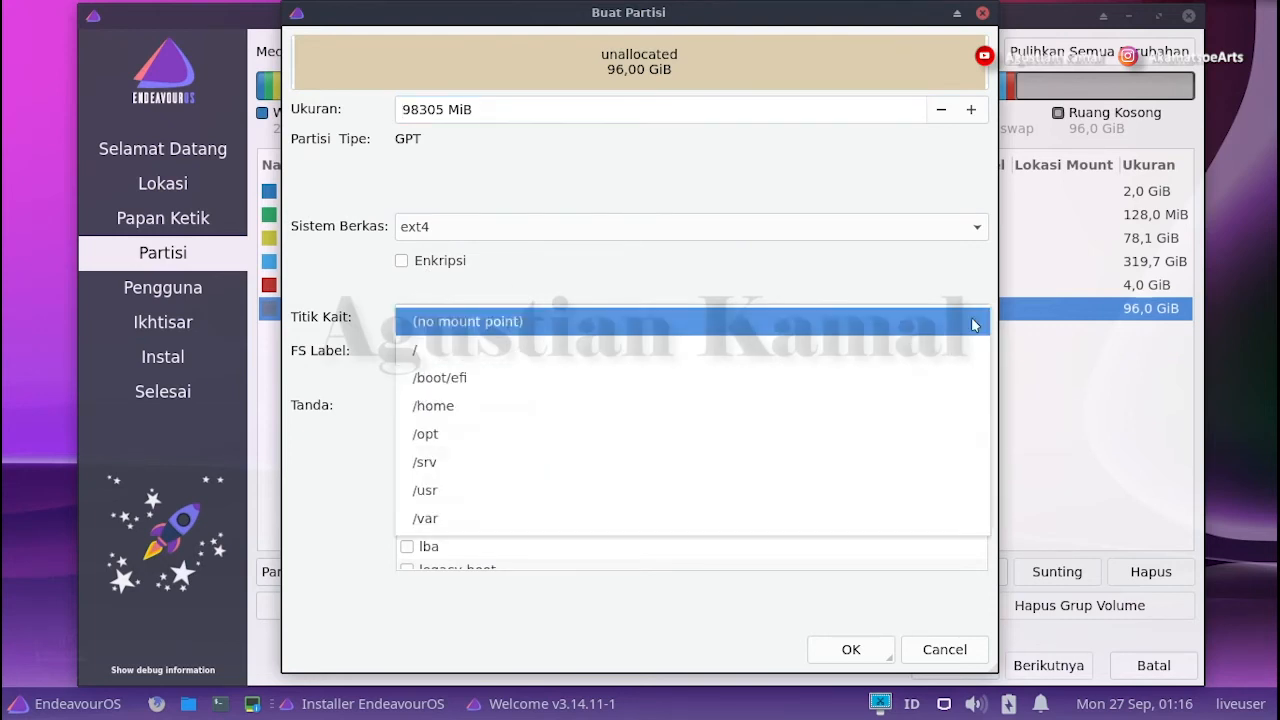
left_click(482, 345)
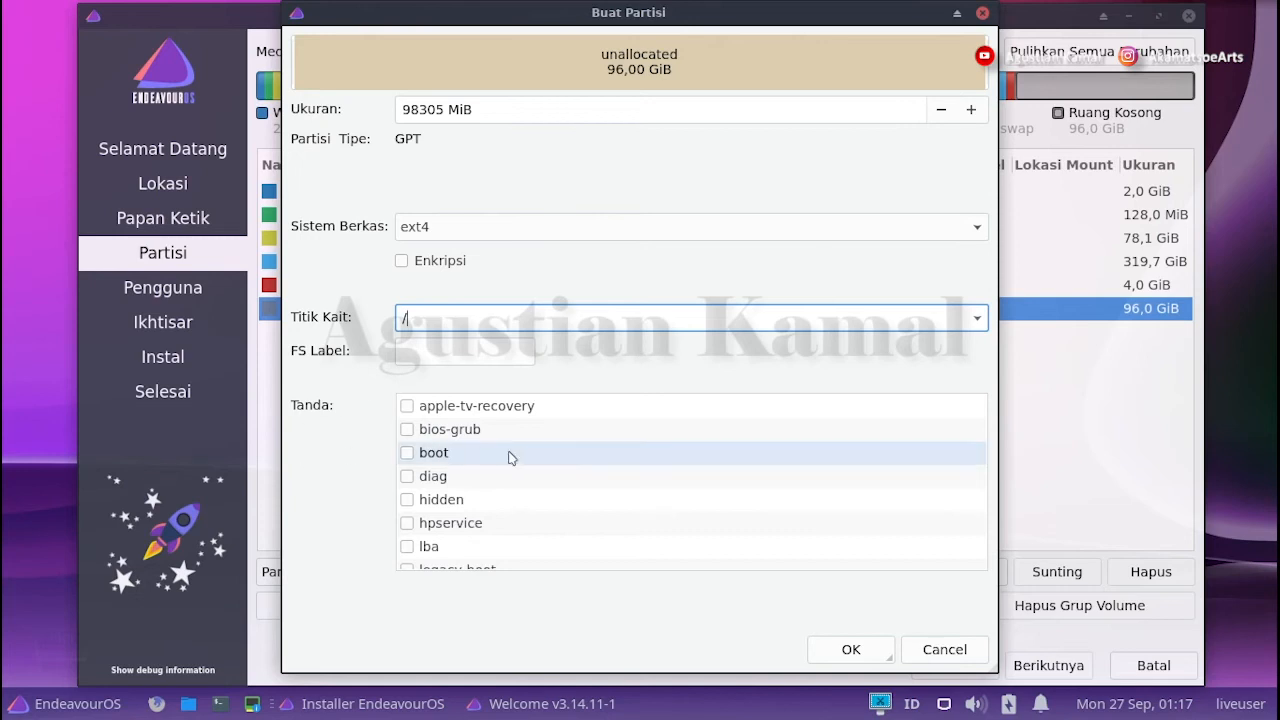
scroll(509, 457, "down", 3)
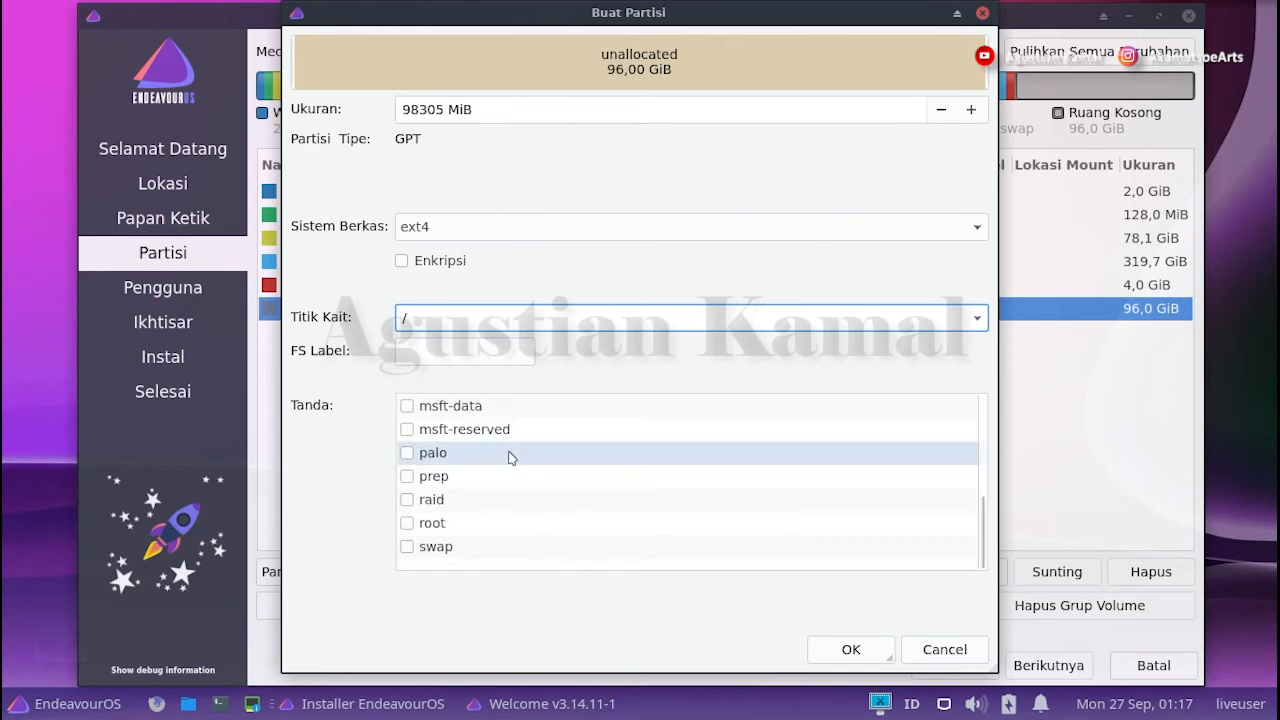
left_click(407, 524)
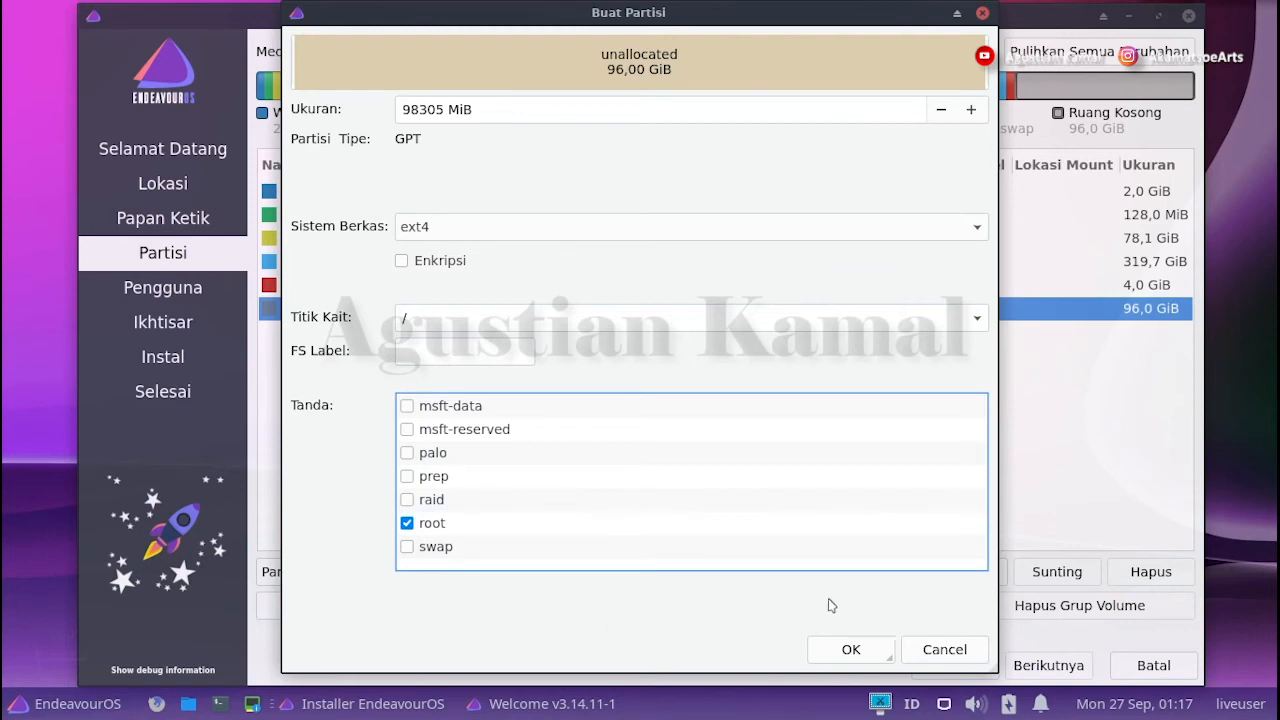
left_click(851, 650)
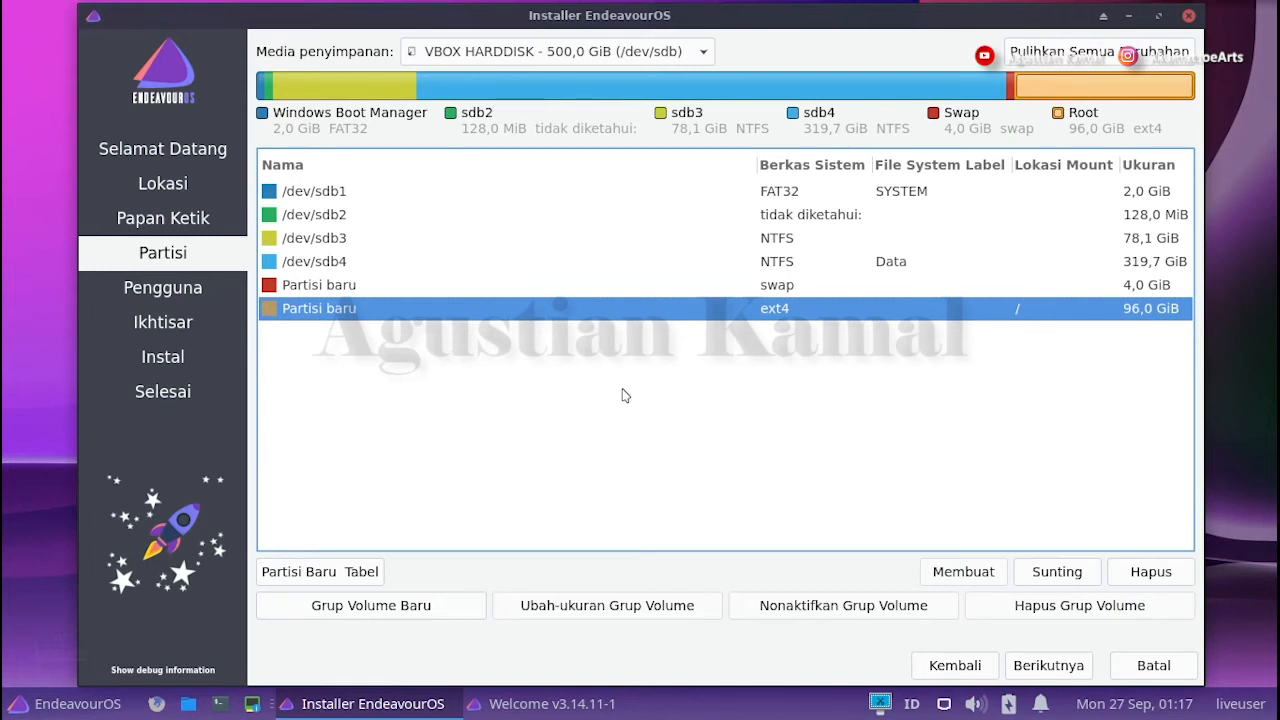
Set the mount point of the existing /dev/sdb1 partition to /boot/efi, keeping its contents, and continue to the user settings.
left_click(658, 191)
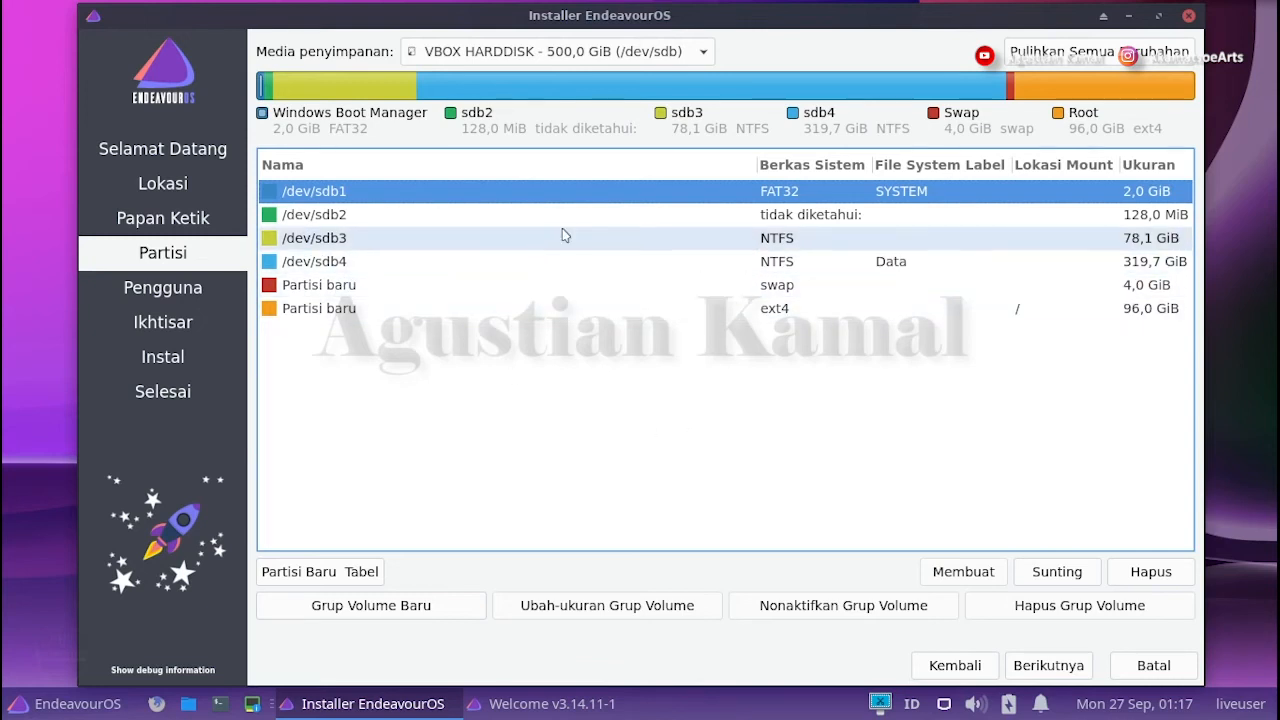
left_click(1066, 574)
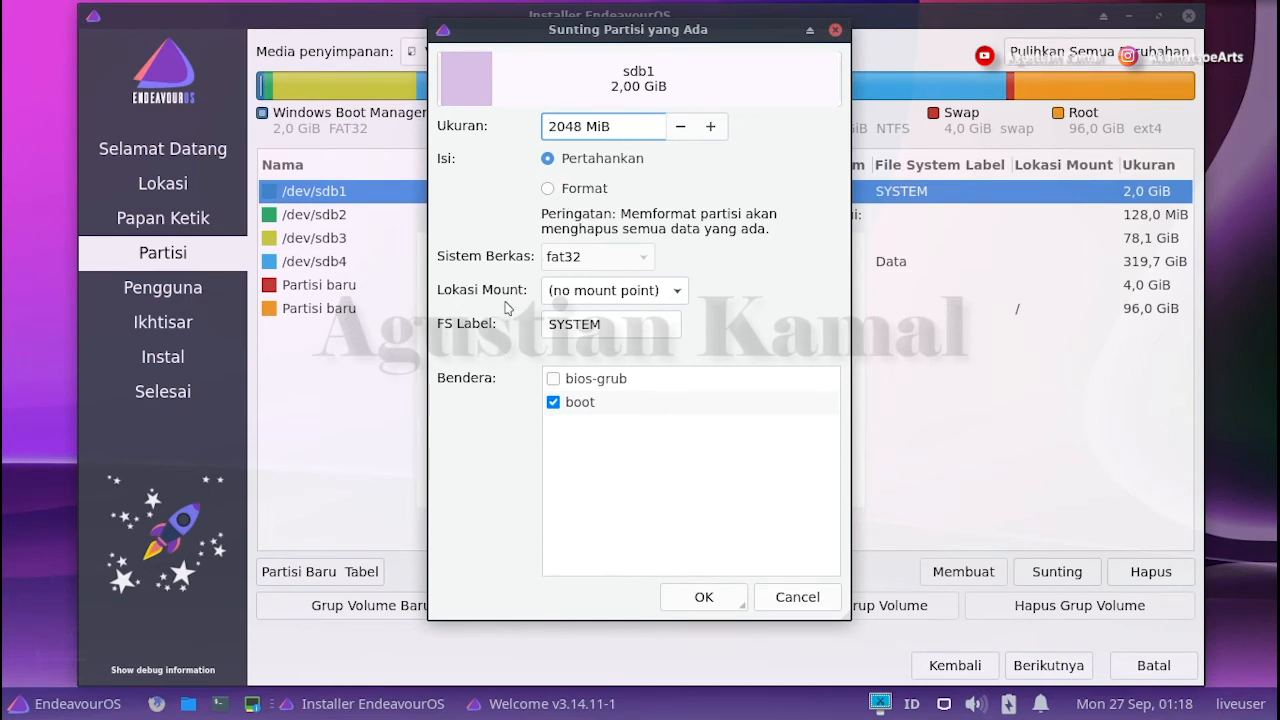
left_click(681, 295)
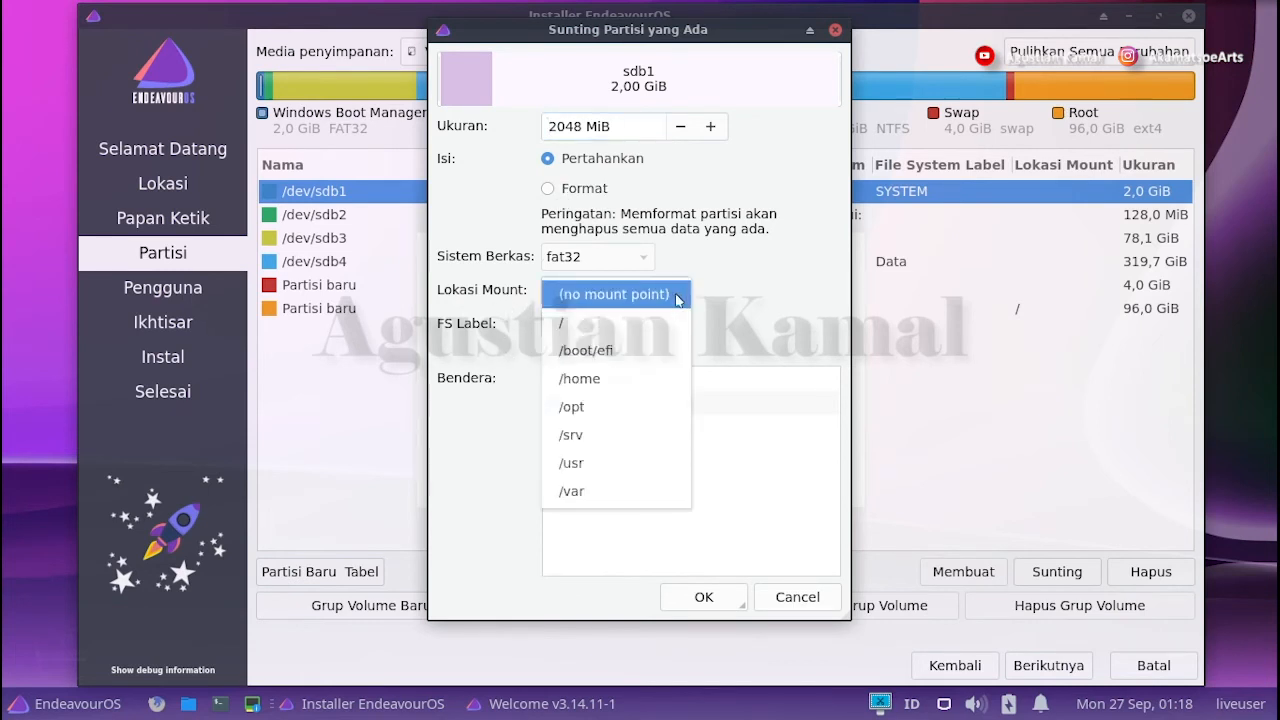
left_click(655, 350)
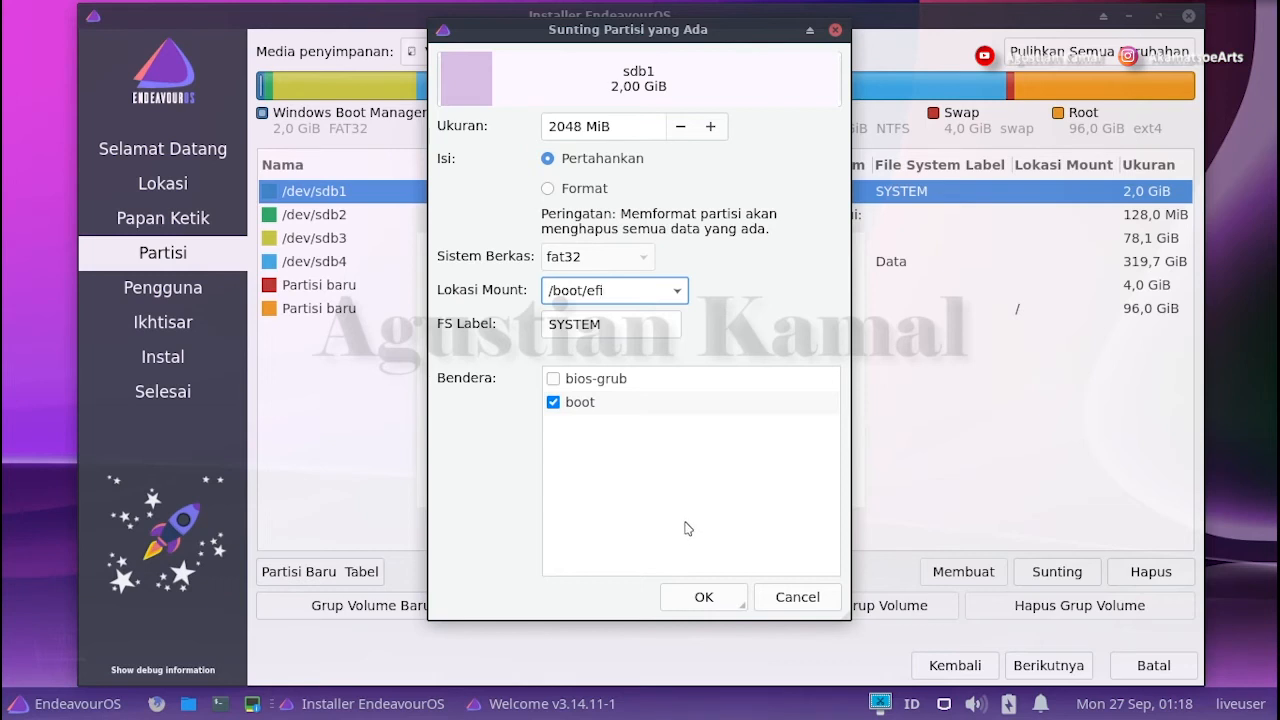
left_click(712, 598)
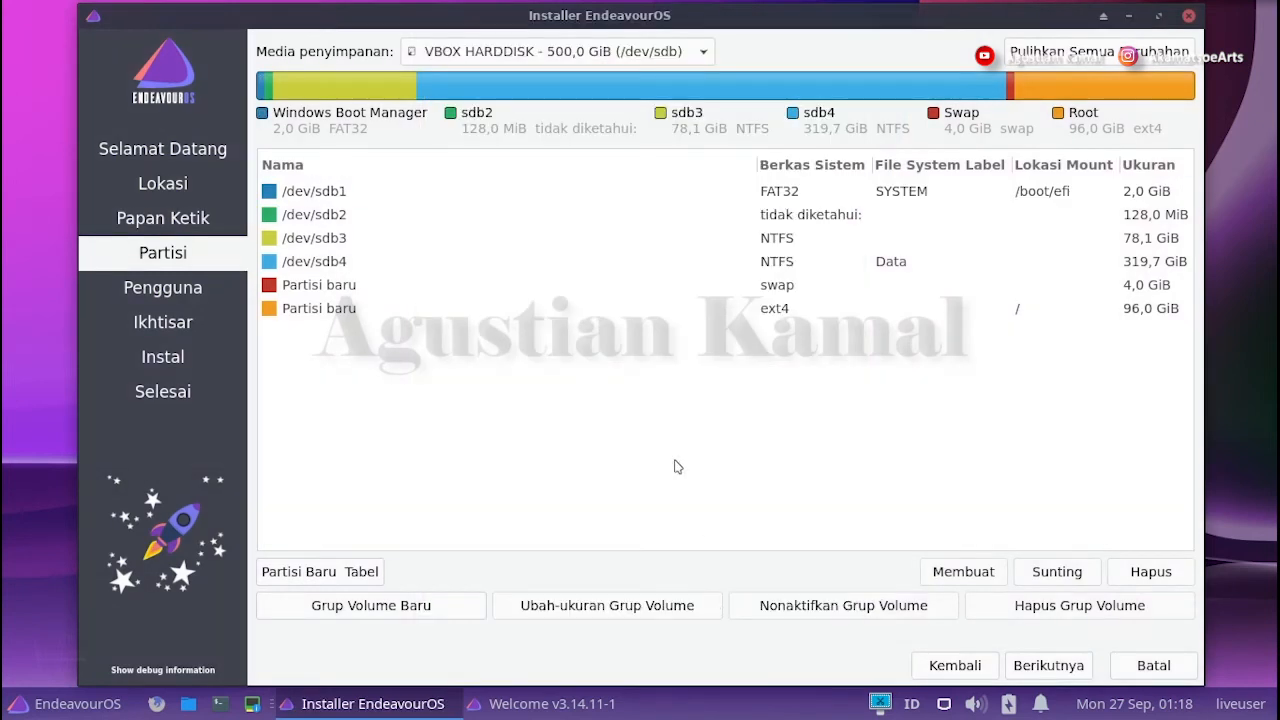
left_click(745, 197)
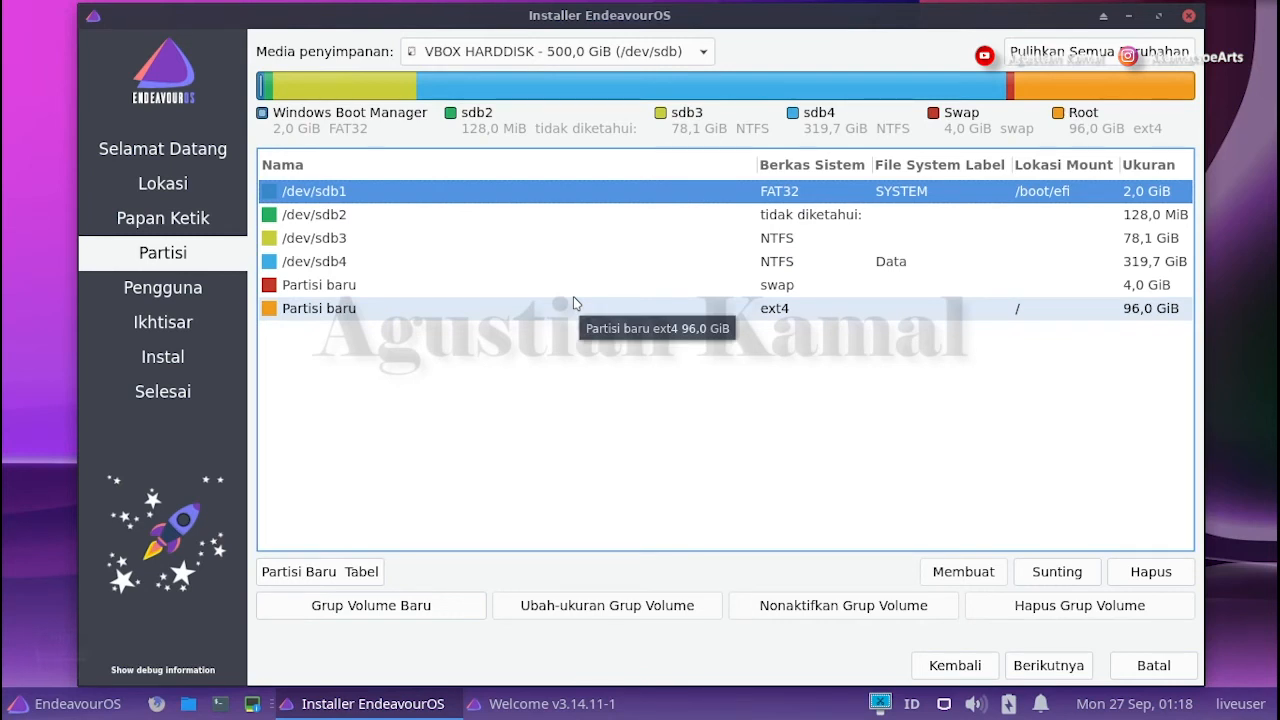
left_click(1048, 666)
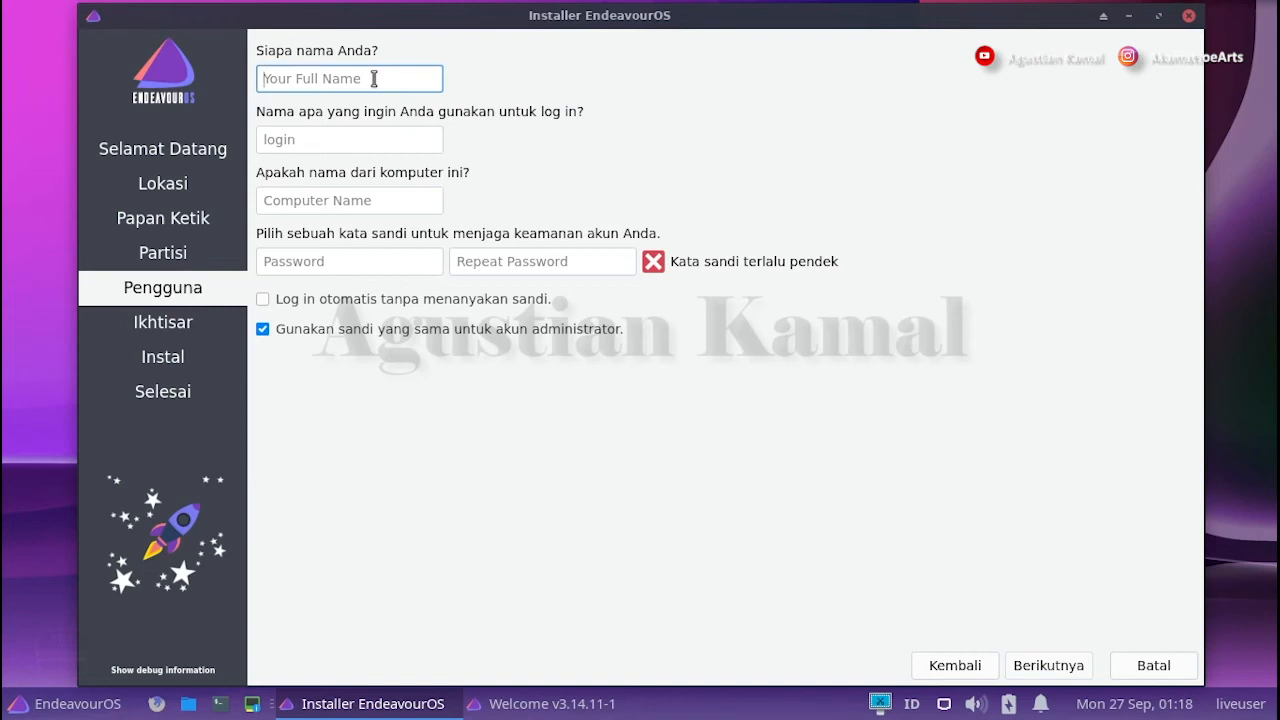
Enter the user's full name as one lowercase word and accept the matching login name.
type("agustiank")
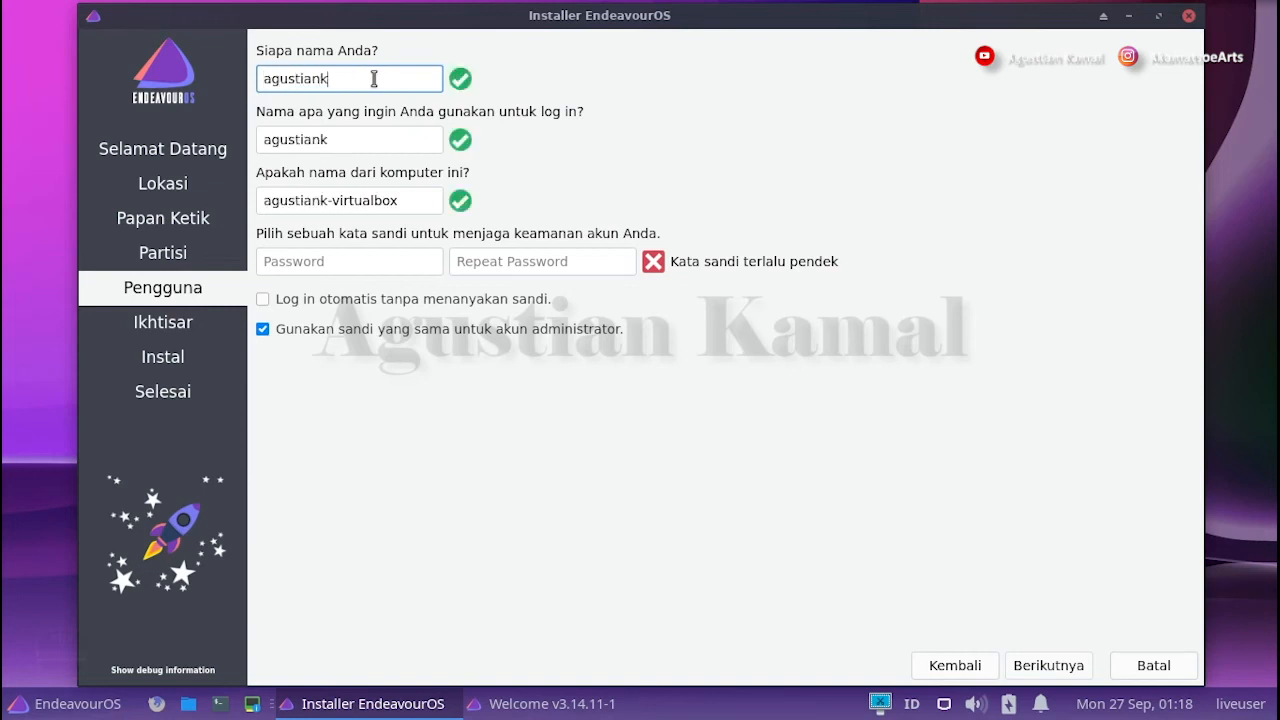
type("amal")
key("Tab")
Remove the -virtualbox suffix from the computer name.
key("Tab")
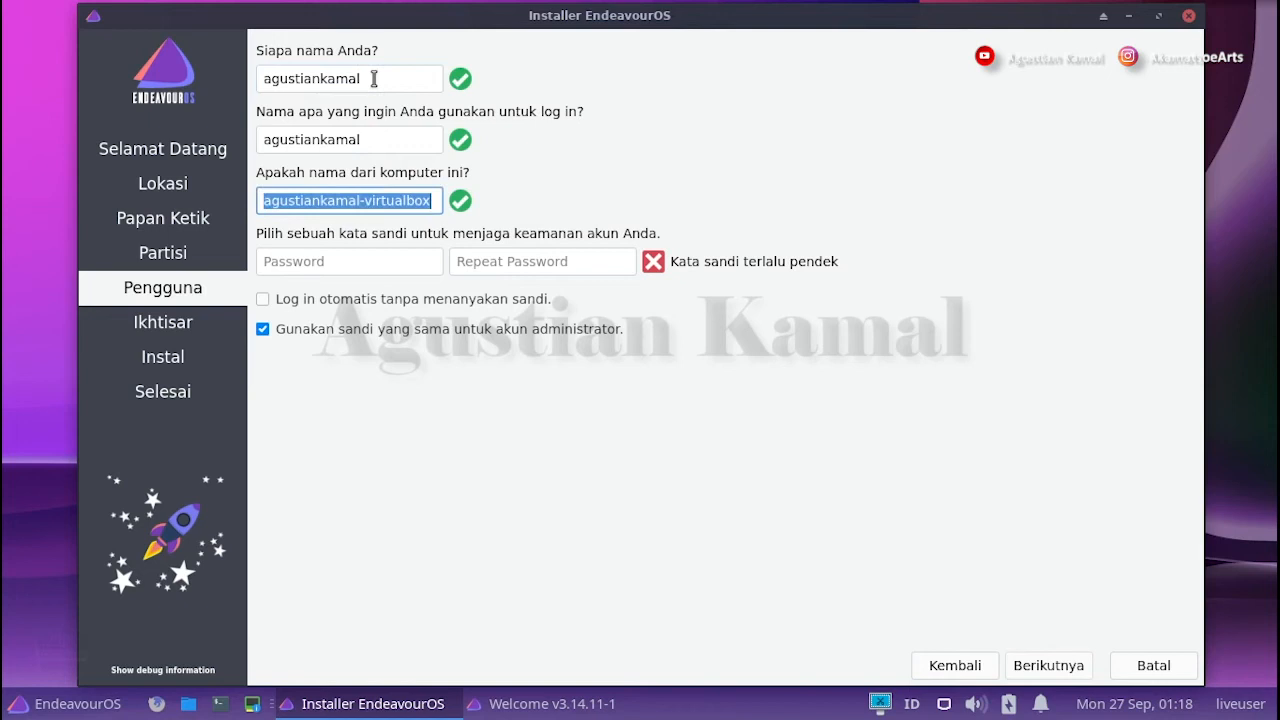
key("End")
key("BackSpace")
key("BackSpace")
key("BackSpace")
key("BackSpace")
key("BackSpace")
key("BackSpace")
key("BackSpace")
key("BackSpace")
key("BackSpace")
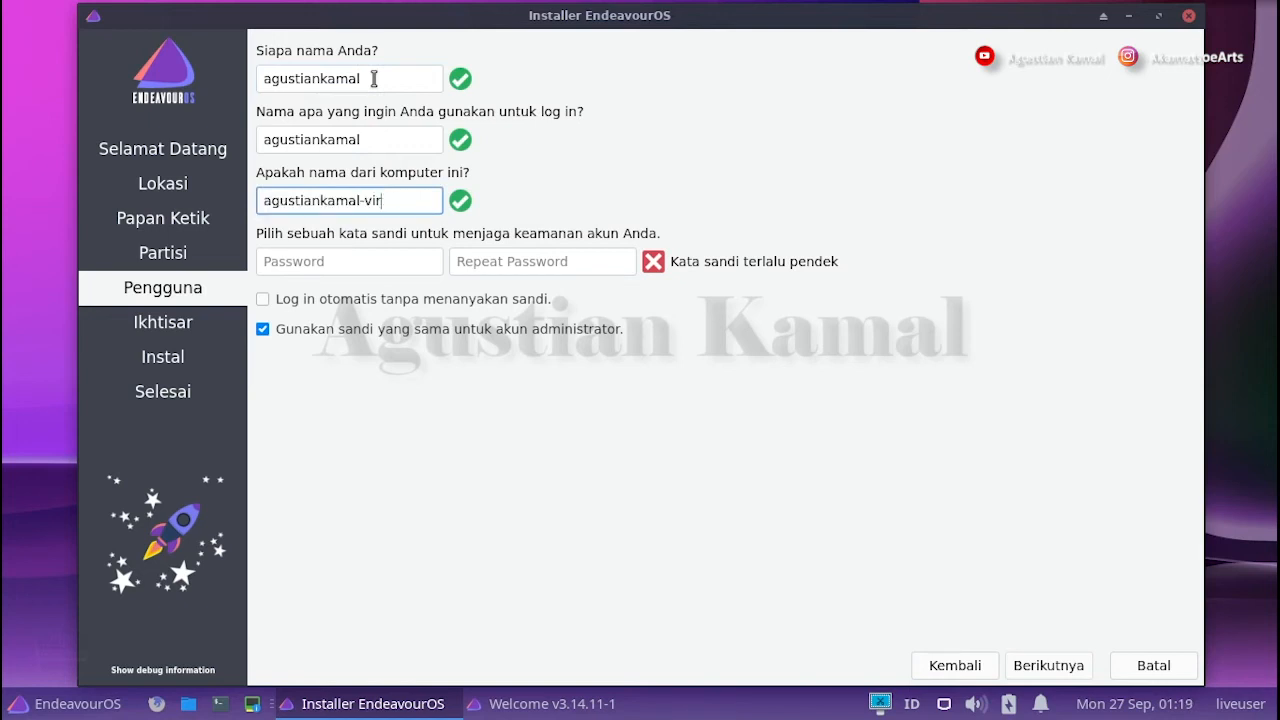
key("BackSpace")
key("BackSpace")
key("Tab")
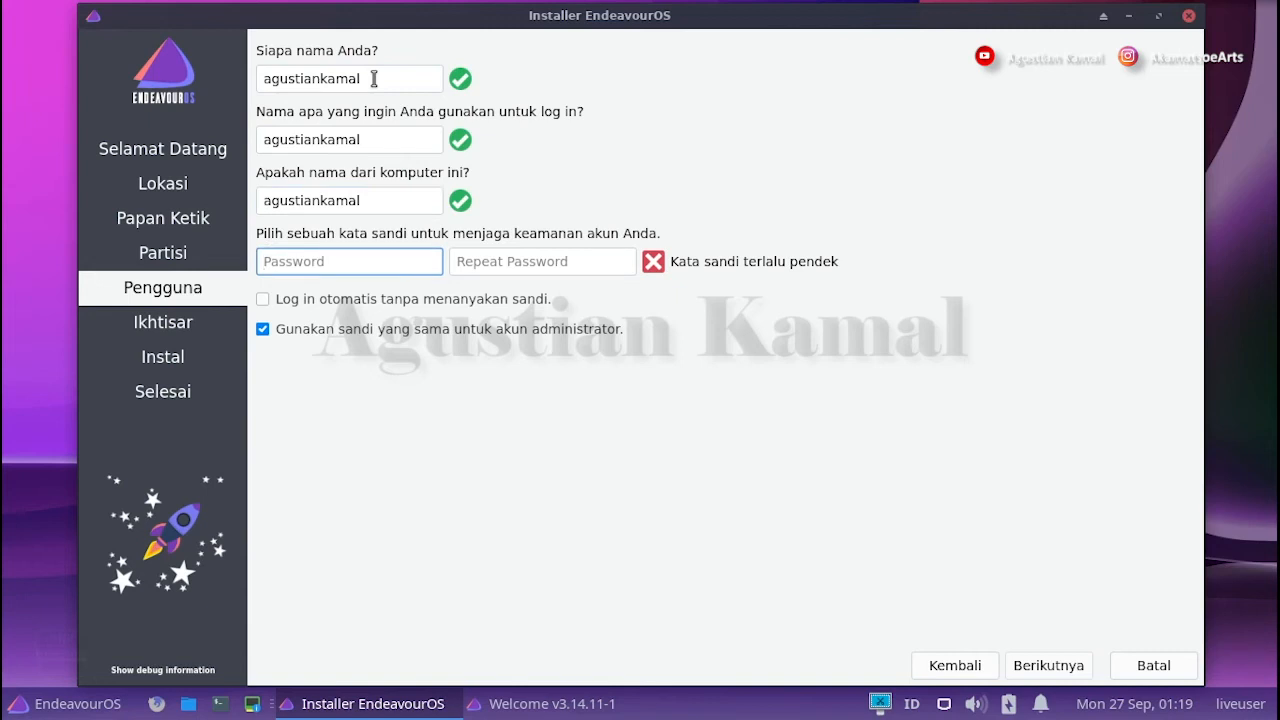
Enter and repeat the account password, keep it for the administrator account too, and continue to the summary.
type("•••••••")
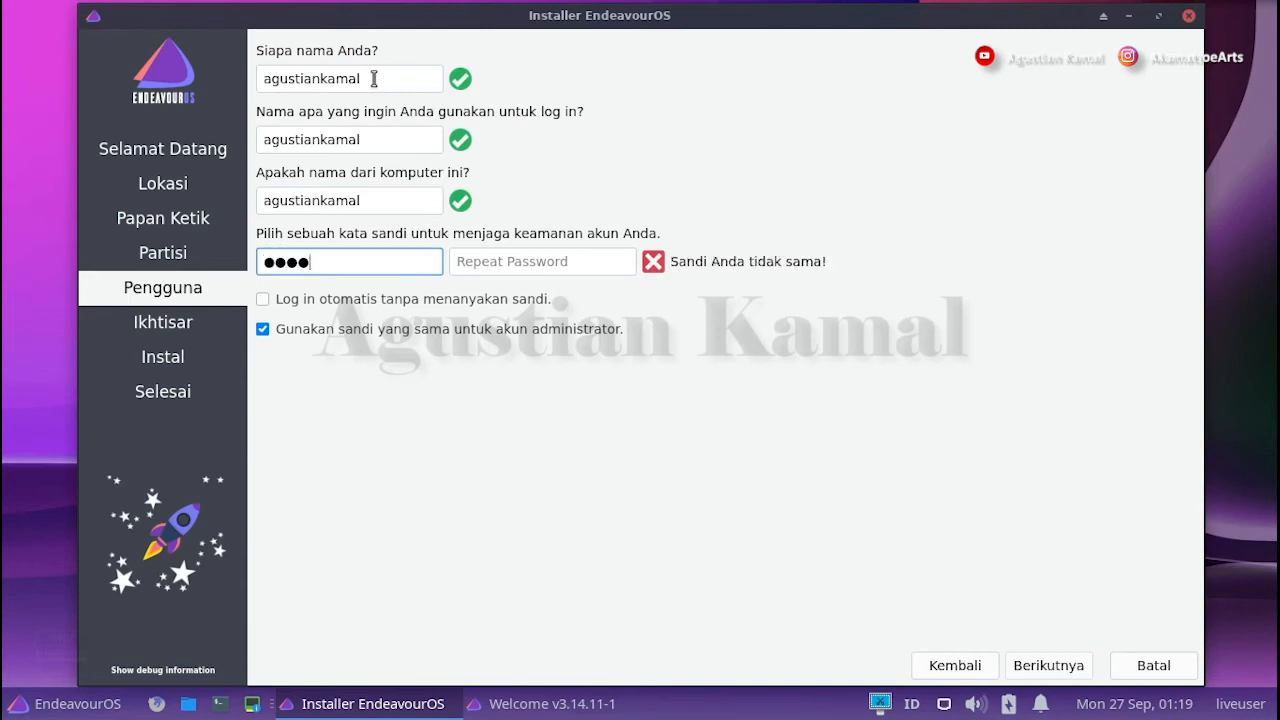
key("Tab")
type("•••••••")
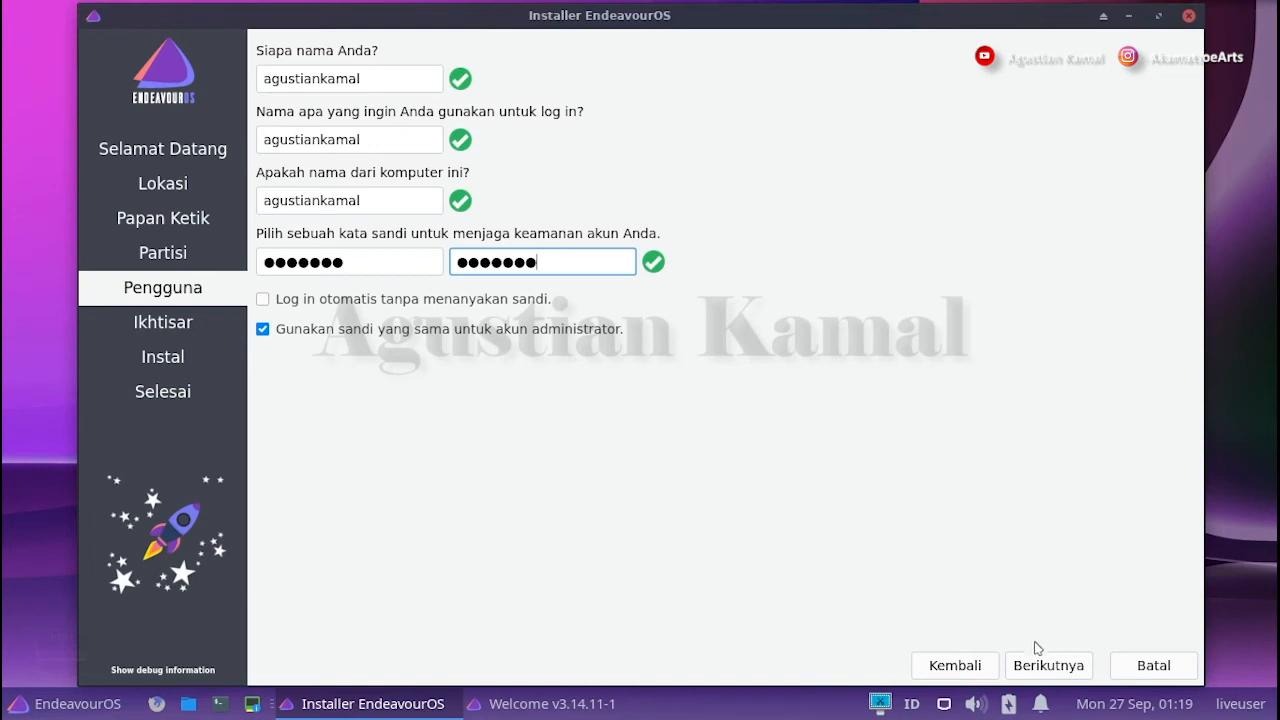
left_click(1048, 666)
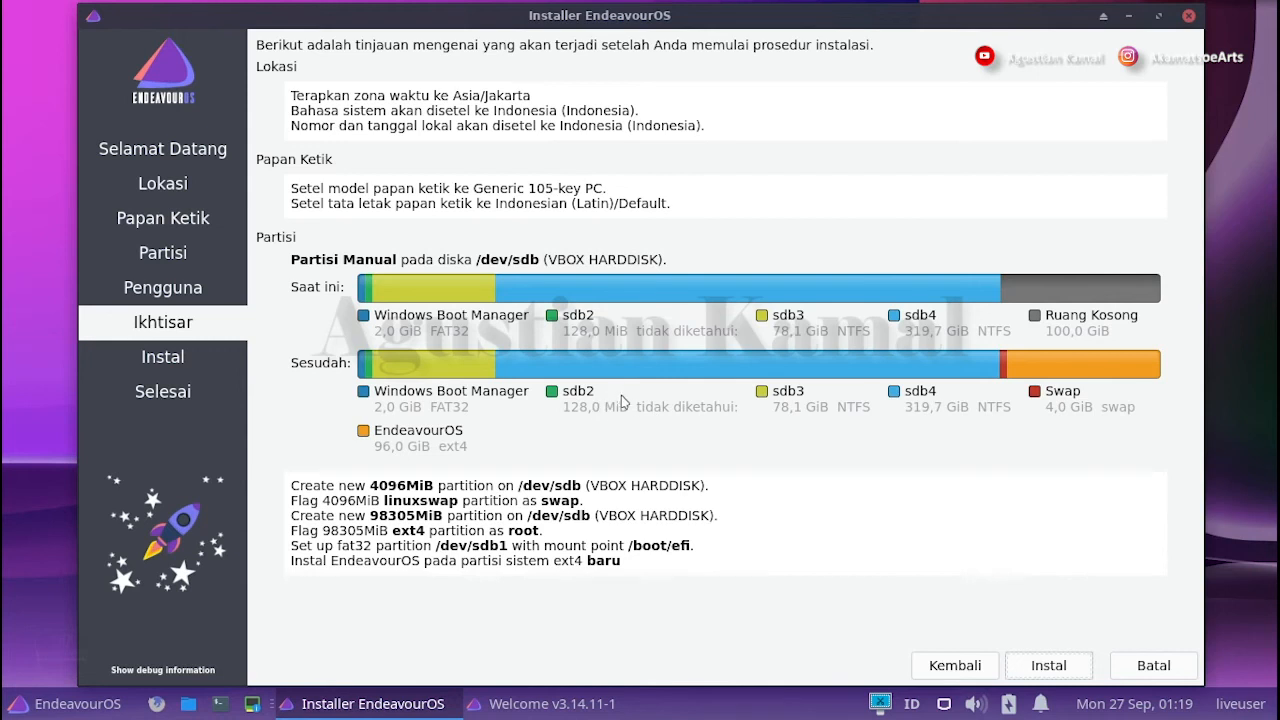
Run the installation with the summarized settings and finish it by restarting the computer (Mulai ulang sekarang).
left_click(1050, 666)
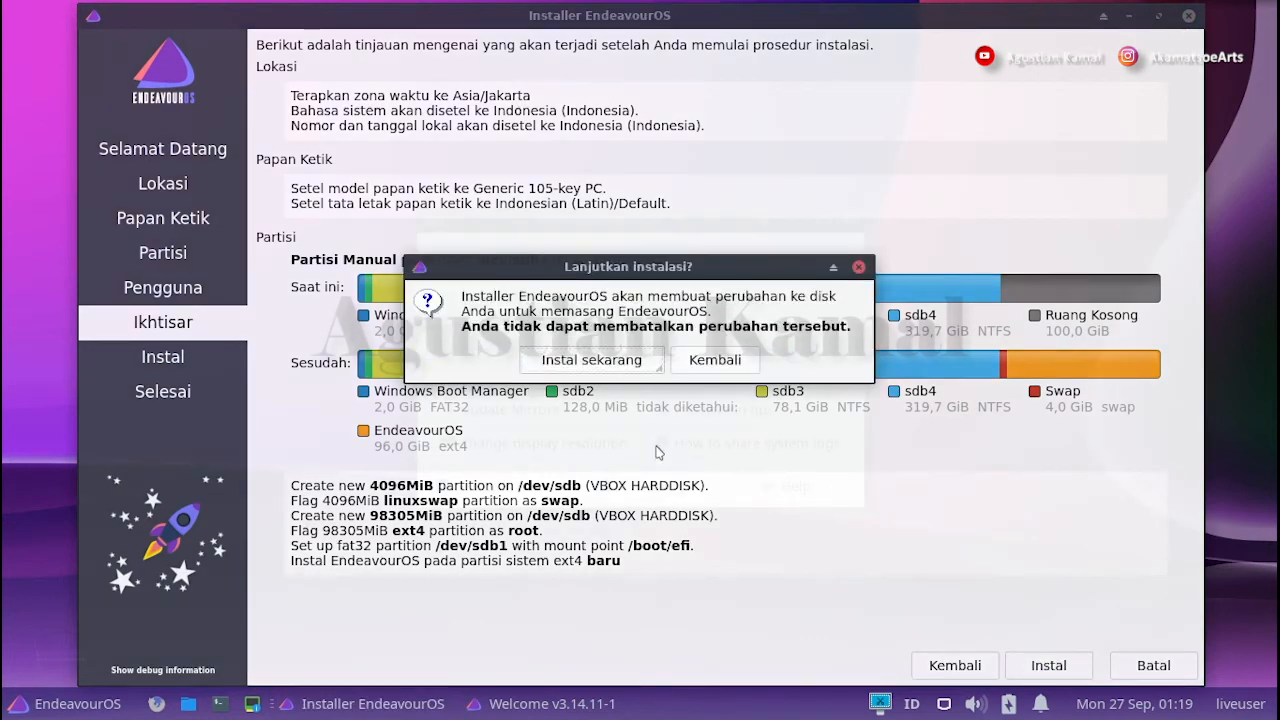
left_click(592, 360)
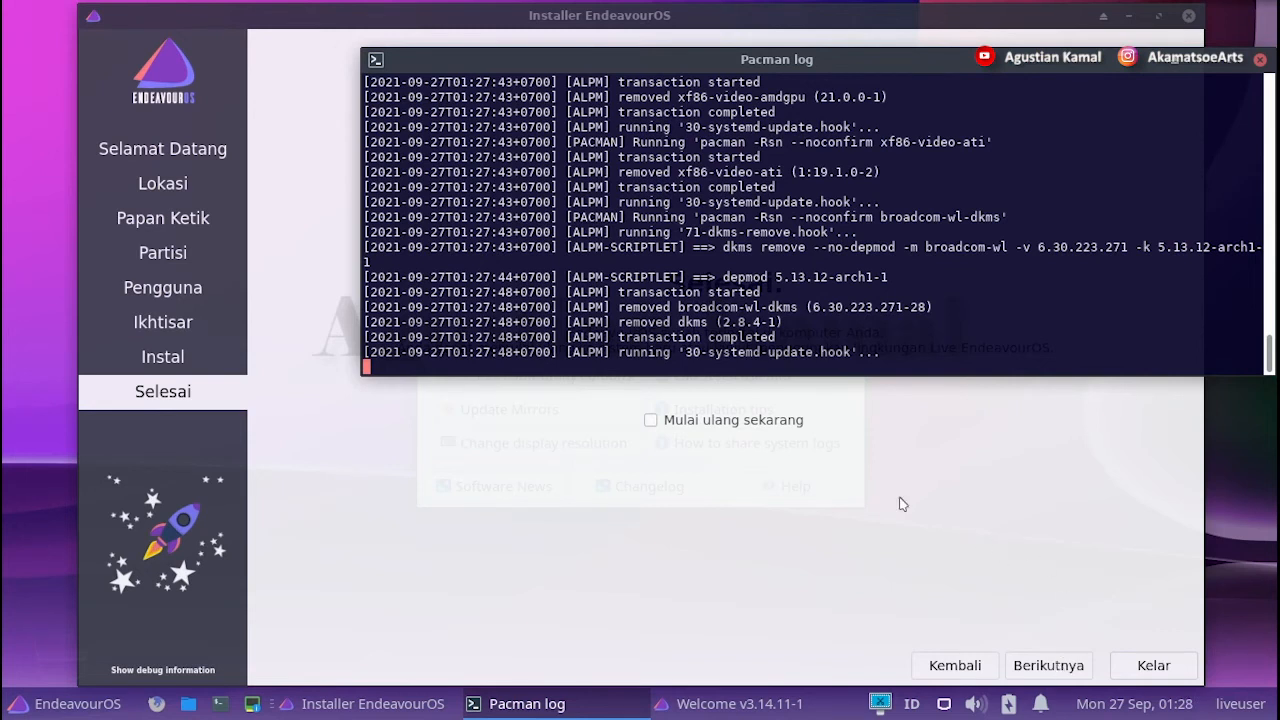
left_click(650, 421)
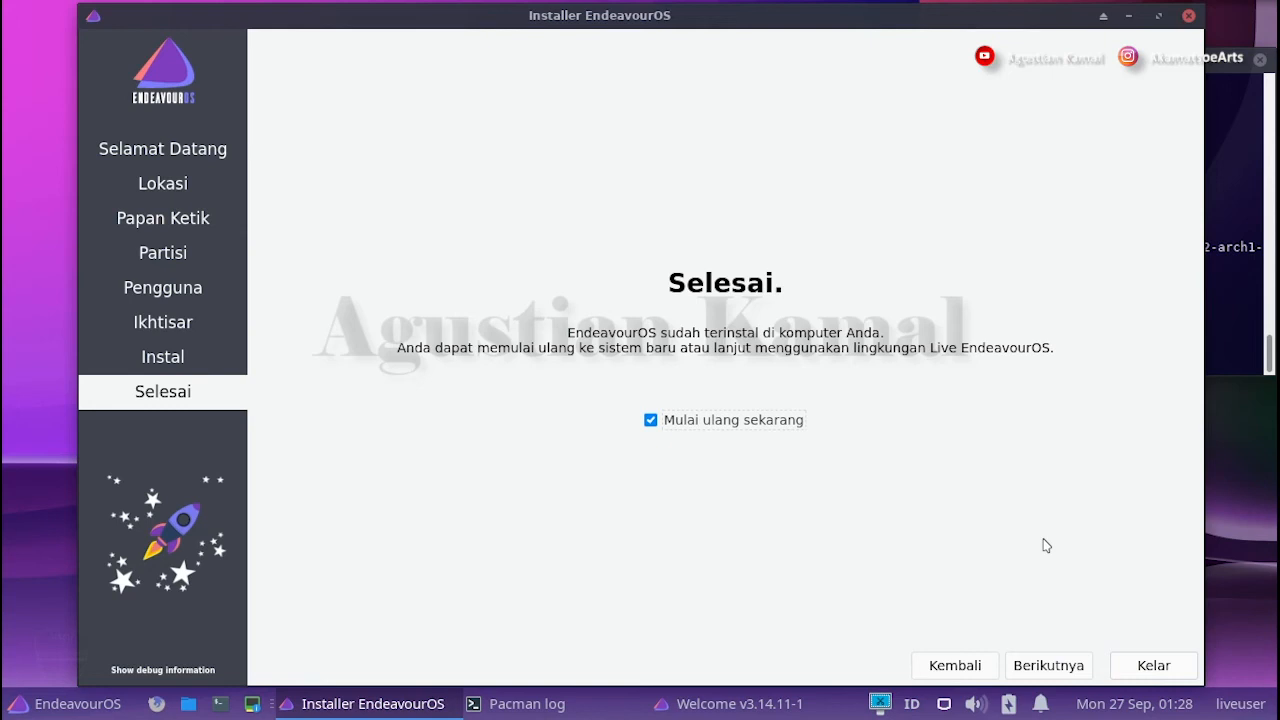
left_click(1153, 666)
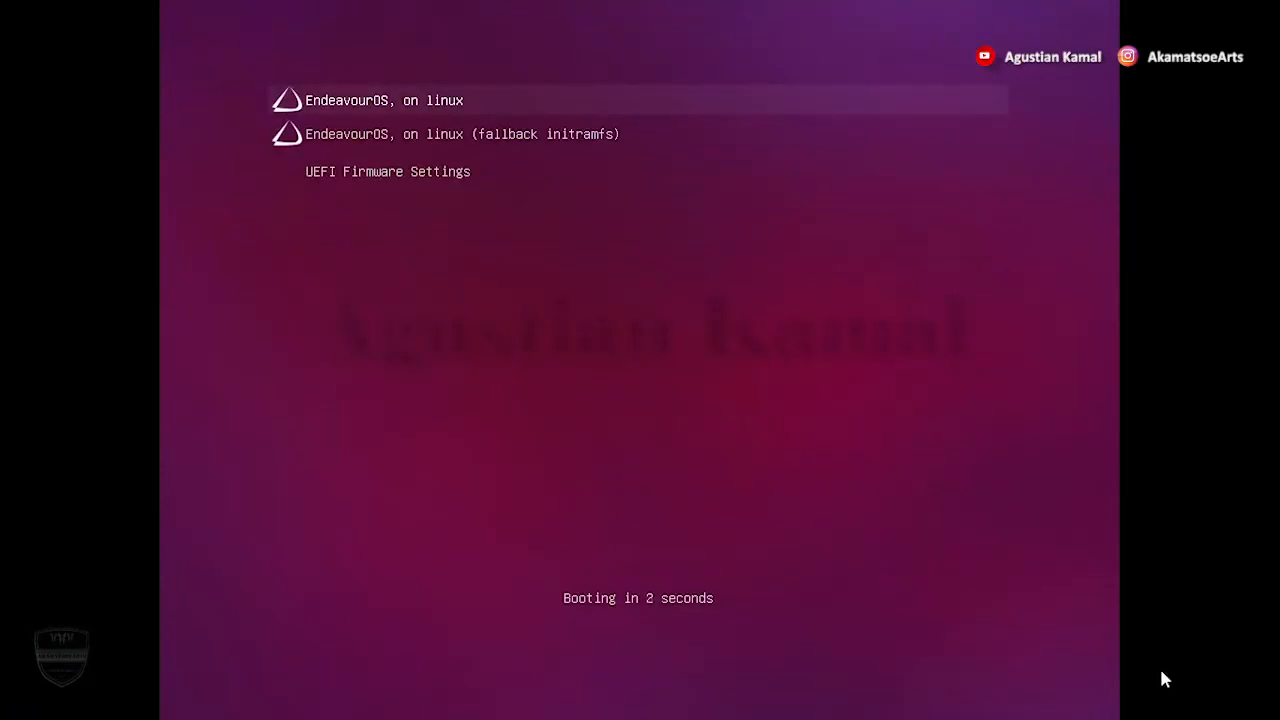
Look through the boot menu entries to see which operating systems can be started.
key("Down")
key("Down")
key("Up")
key("Up")
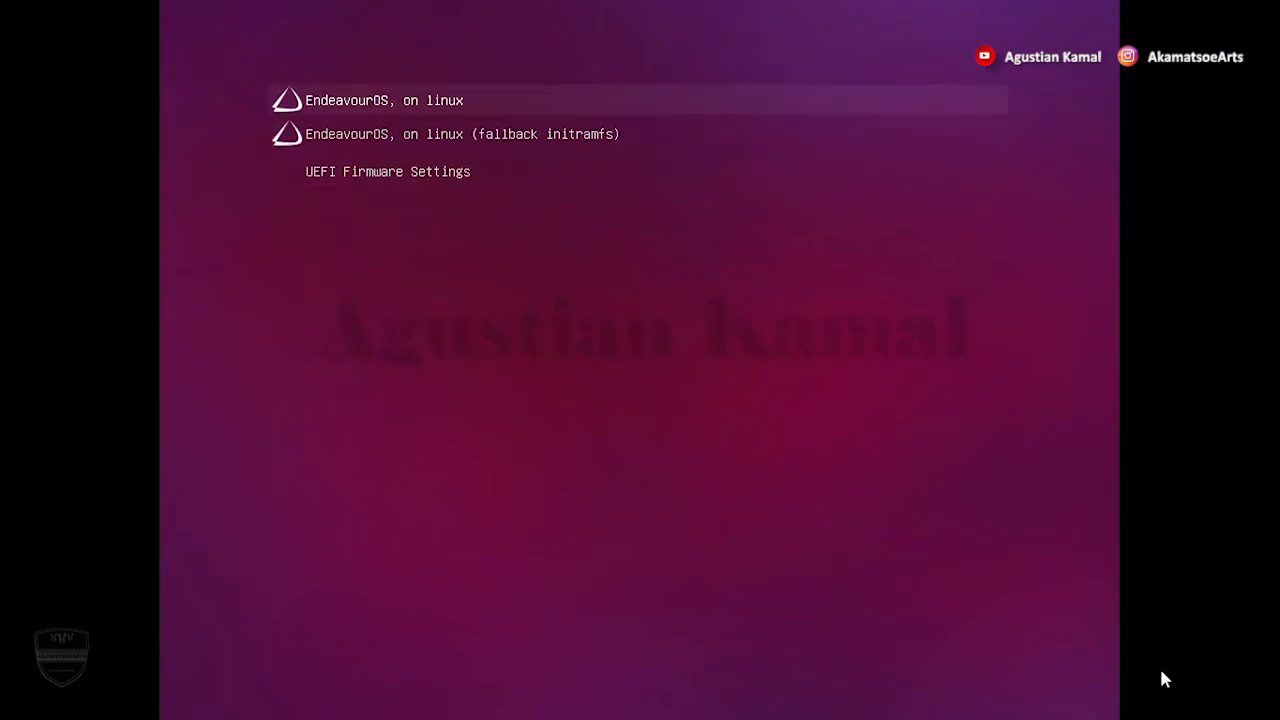
key("Down")
key("Down")
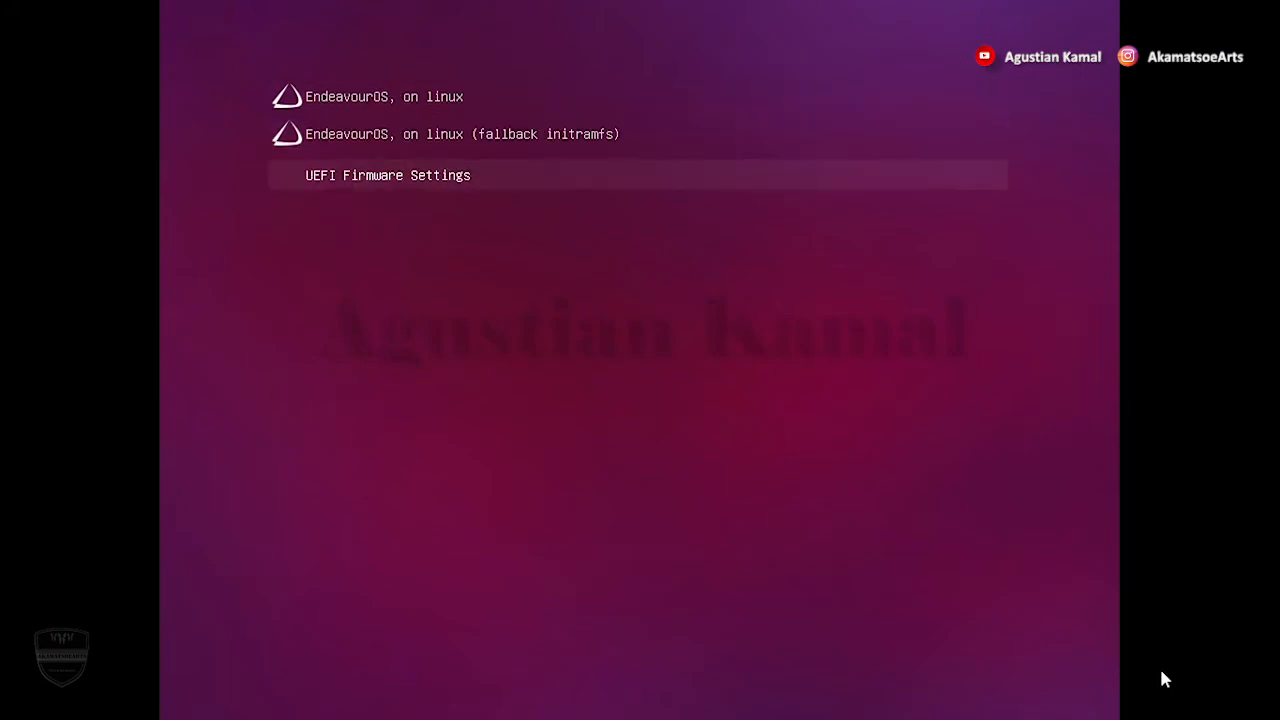
key("Up")
key("Up")
key("Down")
key("Down")
key("Up")
key("Up")
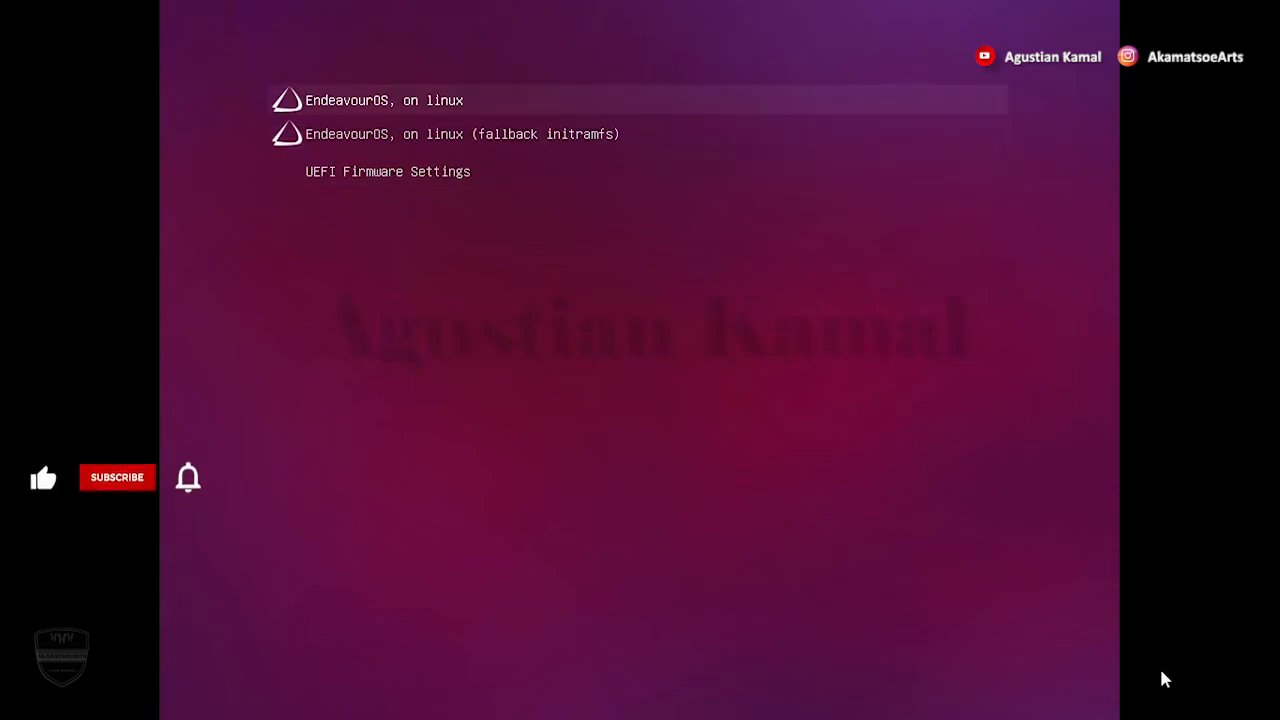
key("Down")
key("Down")
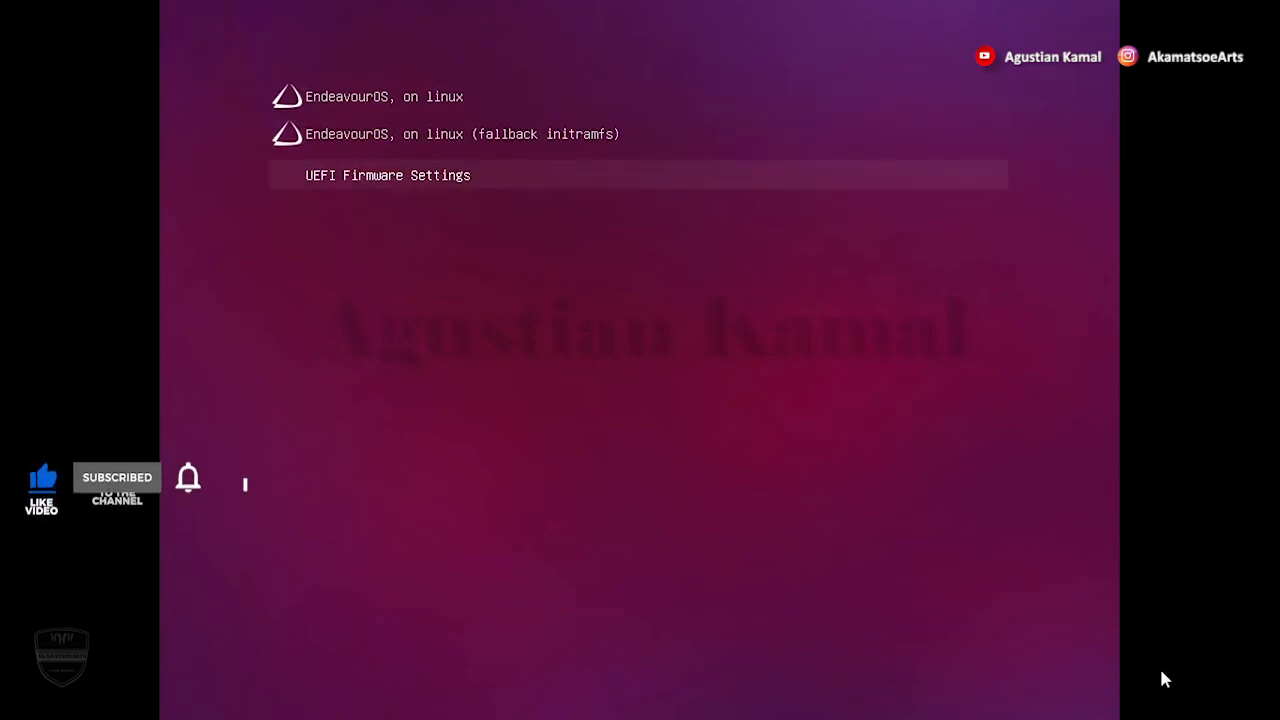
key("Up")
key("Up")
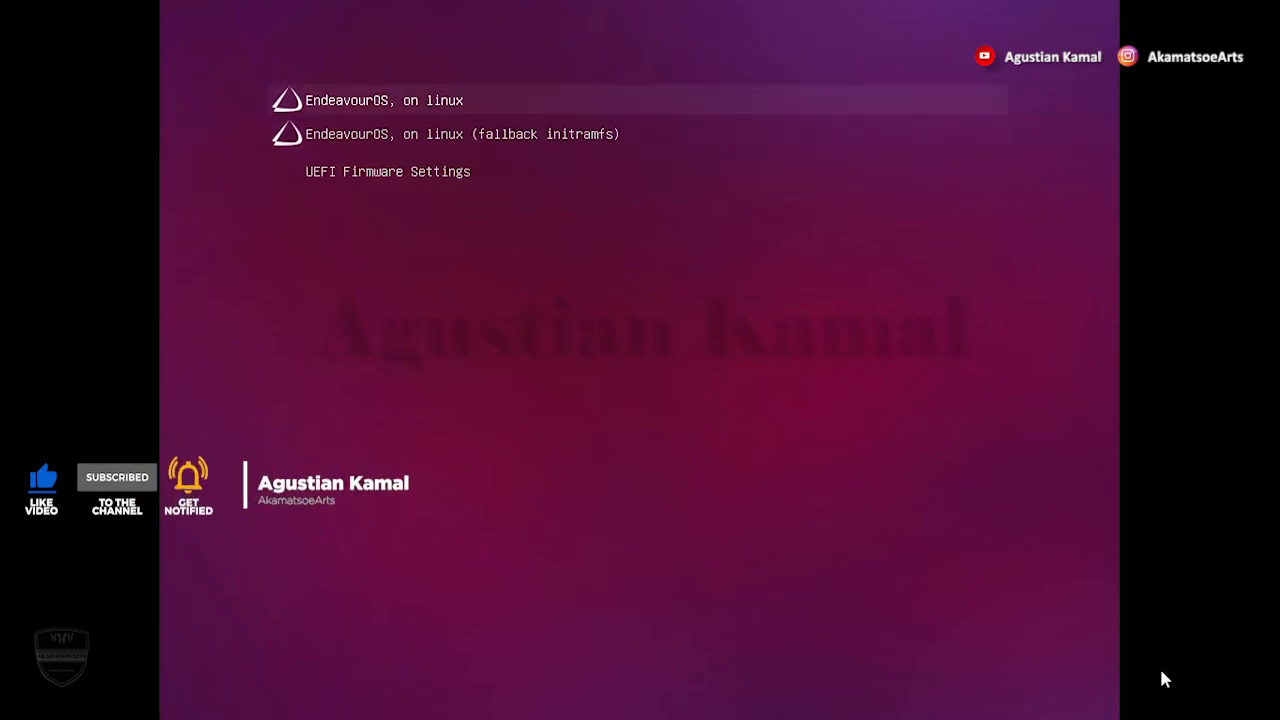